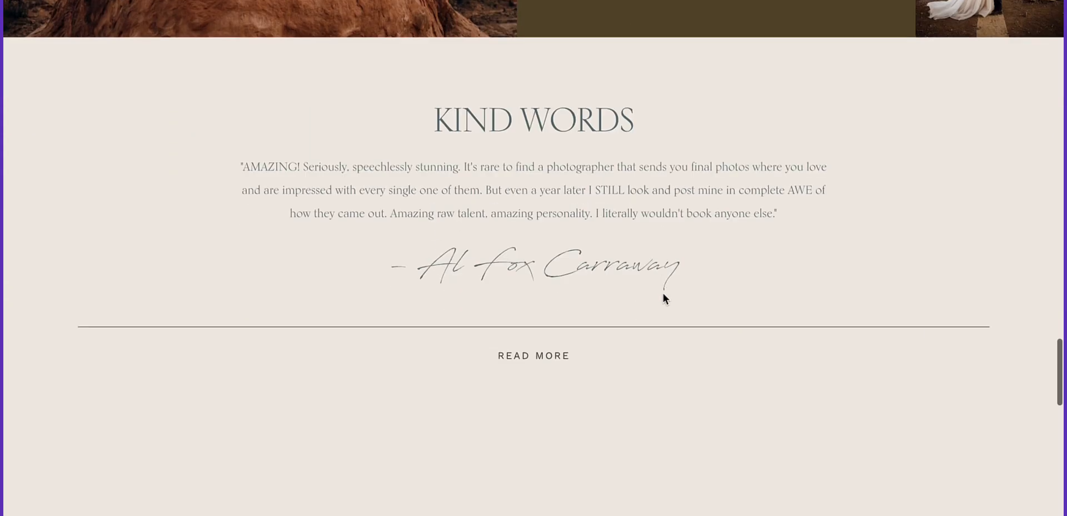
scroll(662, 299, "down", 10)
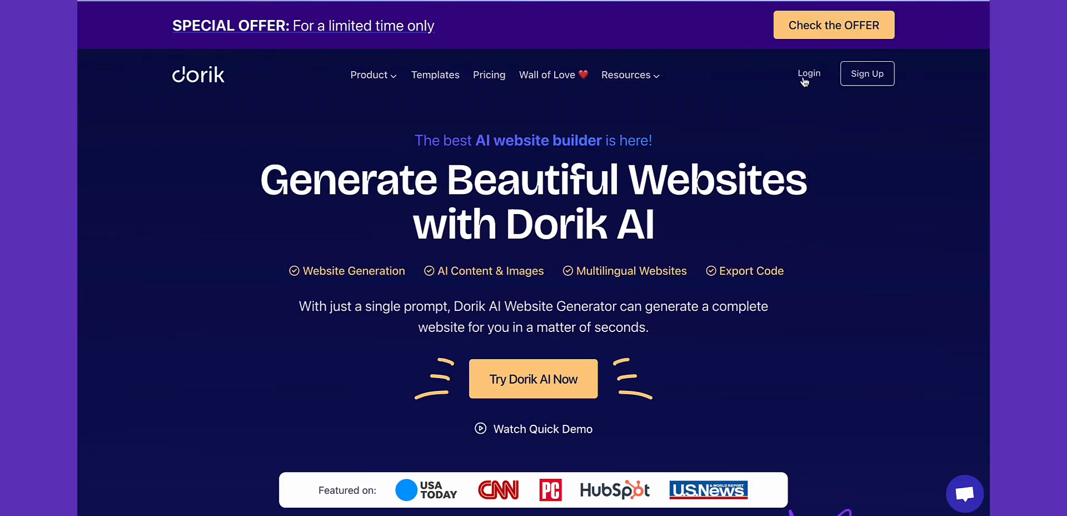
Step: Log in and generate an English AI website named "Architectural Wonders Photography" from a prompt for a clean architectural photographer portfolio
left_click(807, 77)
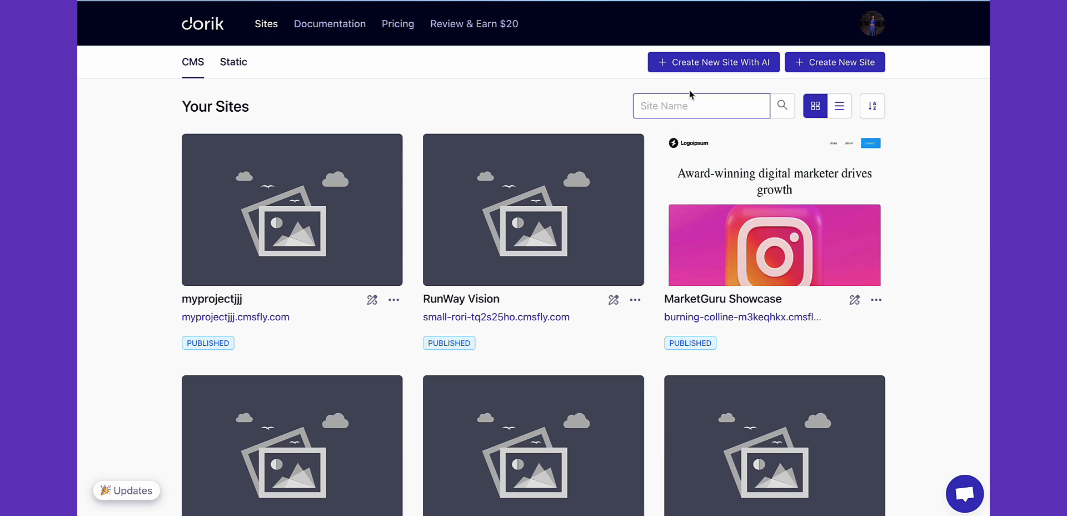
left_click(692, 72)
left_click(464, 148)
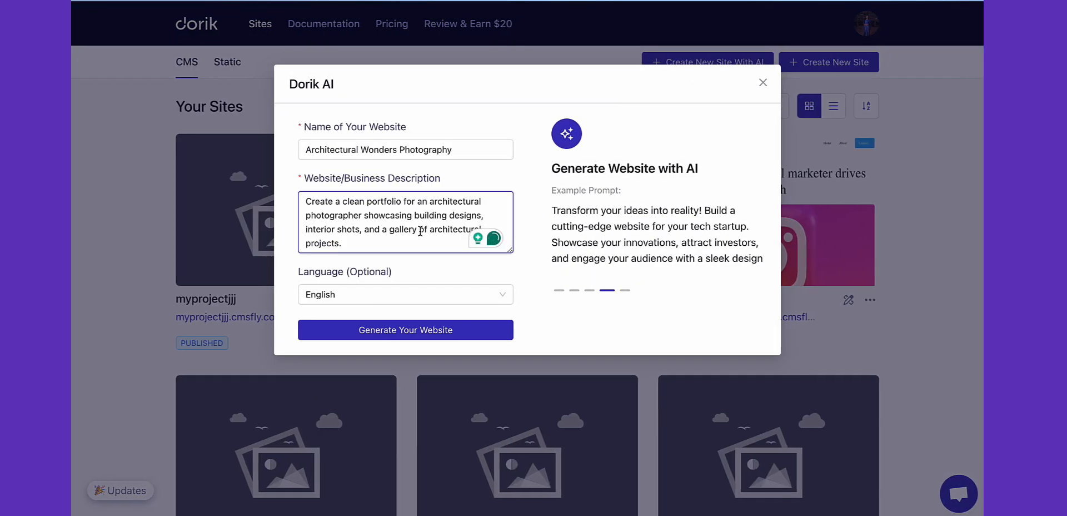
left_click(377, 330)
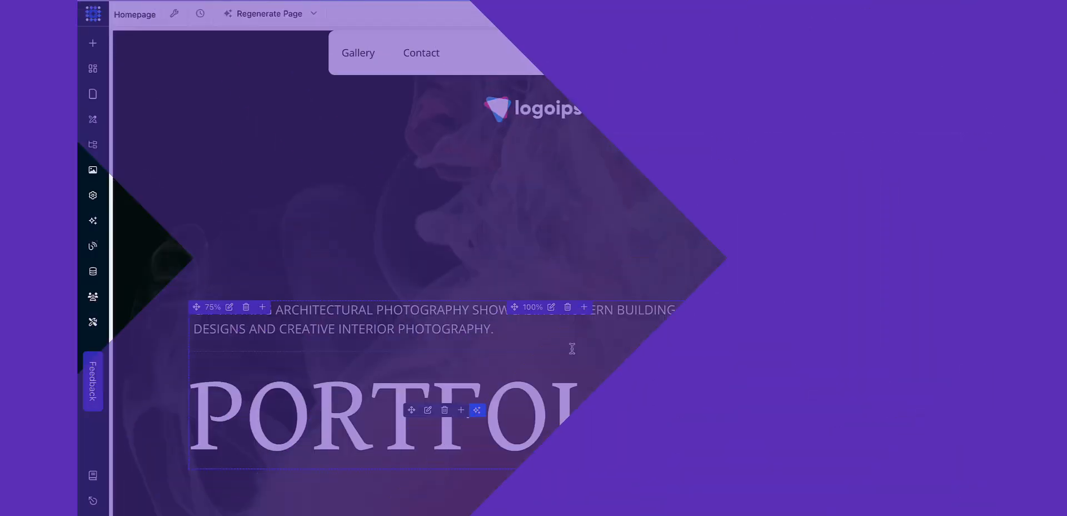
scroll(573, 353, "down", 8)
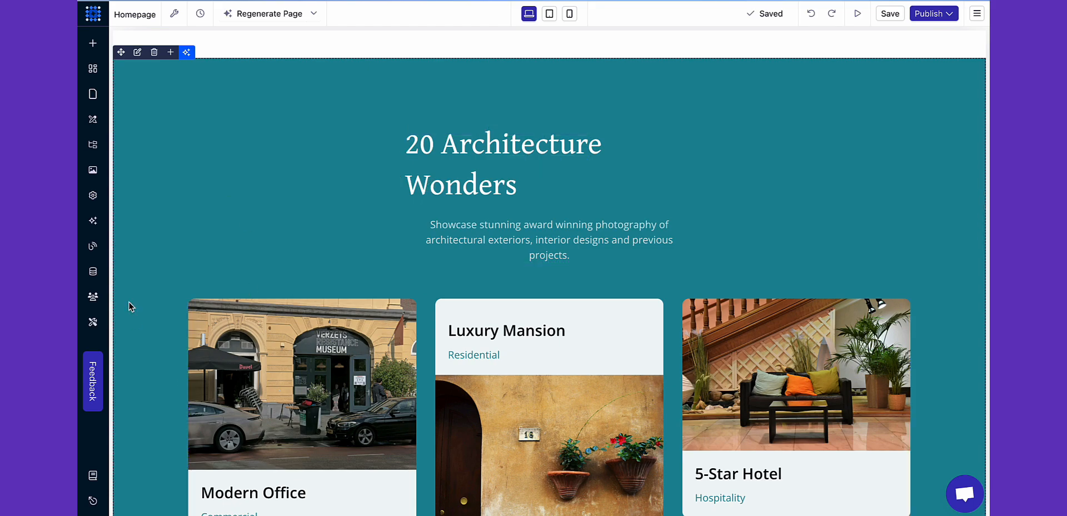
Step: Preview several AI Quick Style color palettes on the homepage and apply the crimson-pink one
left_click(93, 222)
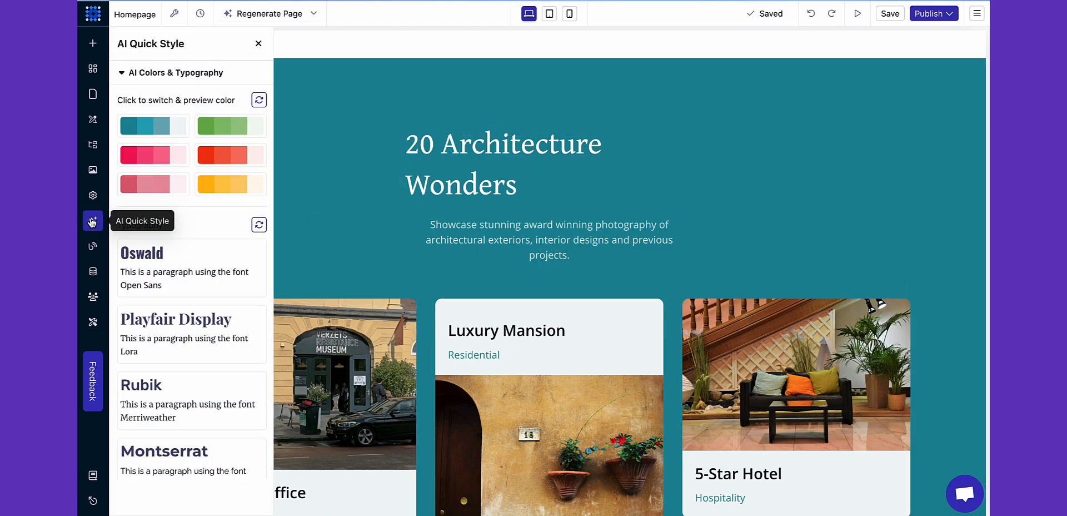
left_click(212, 132)
left_click(214, 158)
left_click(218, 187)
scroll(527, 350, "down", 10)
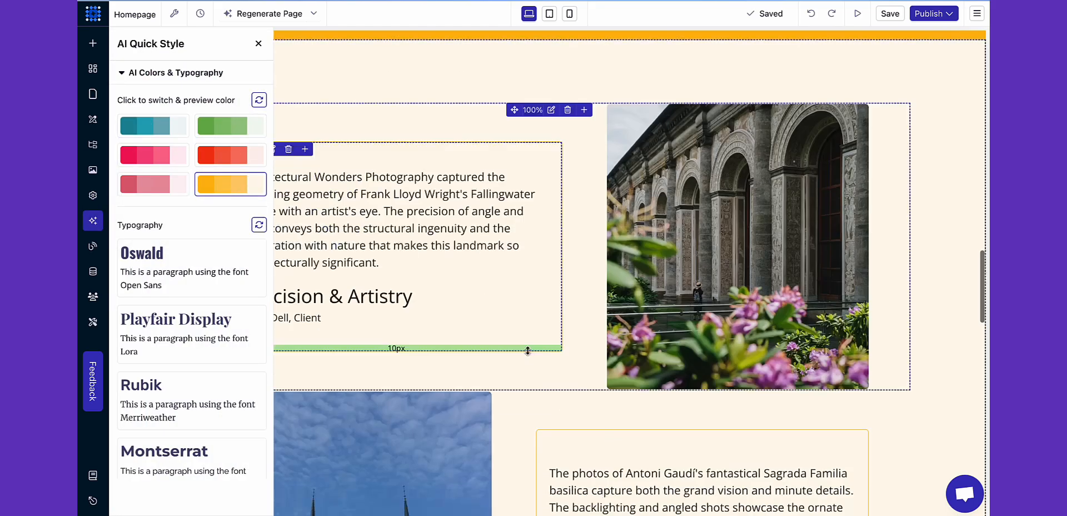
scroll(528, 350, "down", 5)
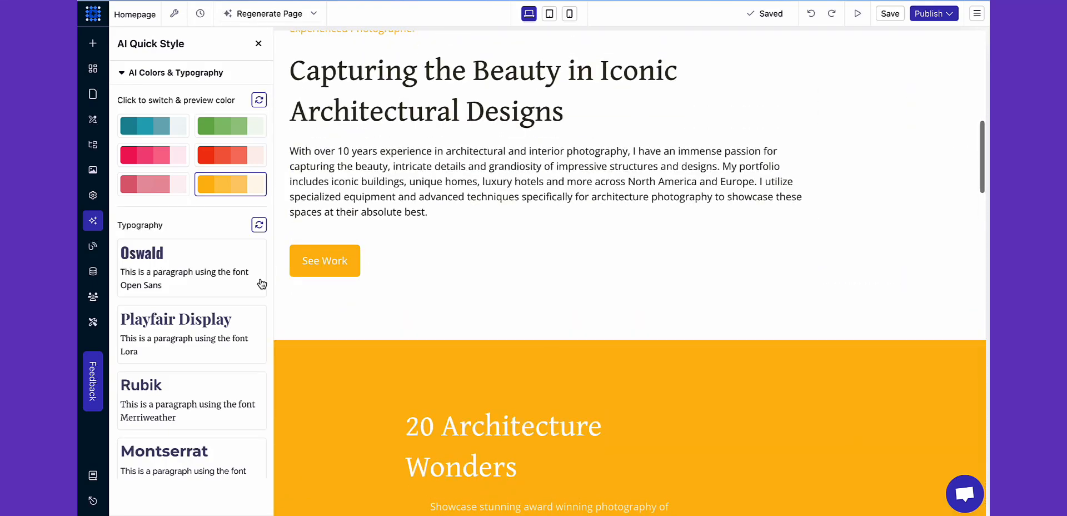
left_click(154, 184)
left_click(135, 186)
left_click(145, 155)
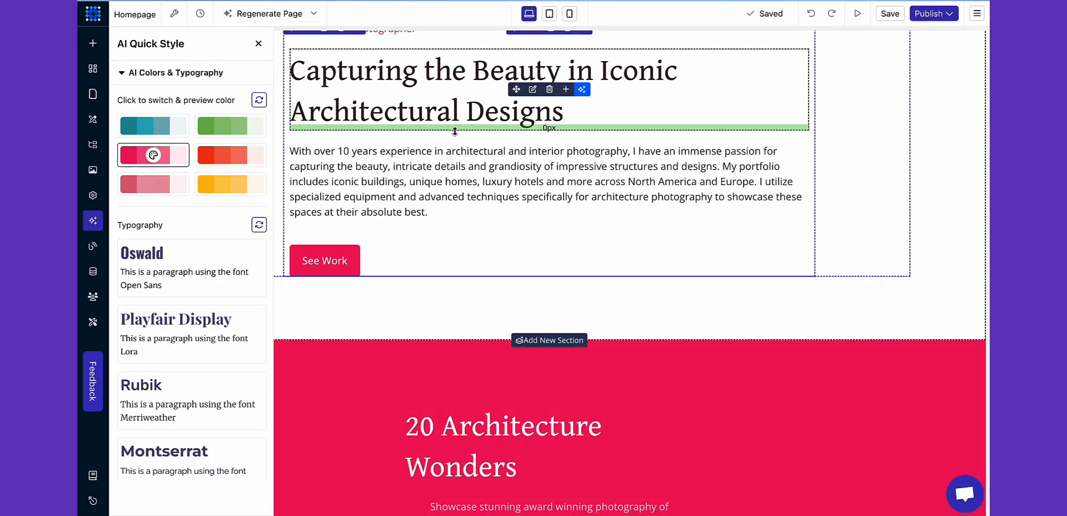
Step: Preview the Playfair Display, Rubik and Montserrat typography pairings and apply Oswald with Open Sans
left_click(245, 340)
left_click(191, 381)
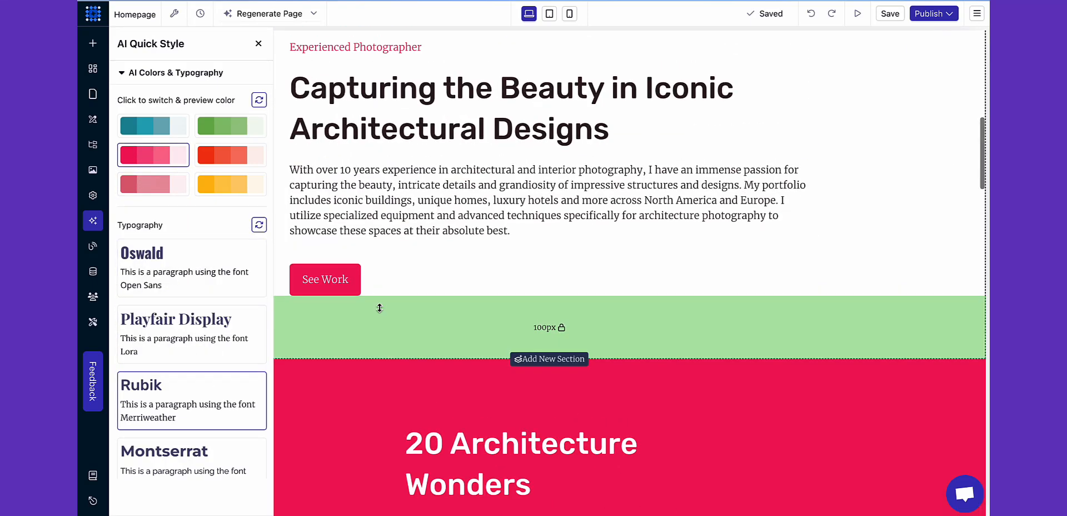
left_click(176, 469)
left_click(185, 289)
scroll(500, 388, "down", 5)
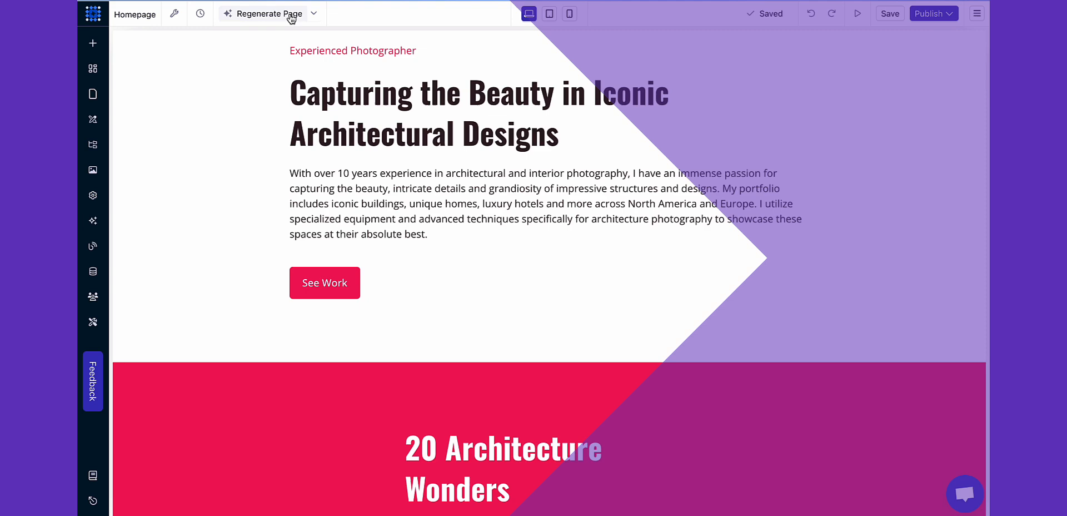
Step: Regenerate the homepage with AI from a page prompt command
left_click(288, 14)
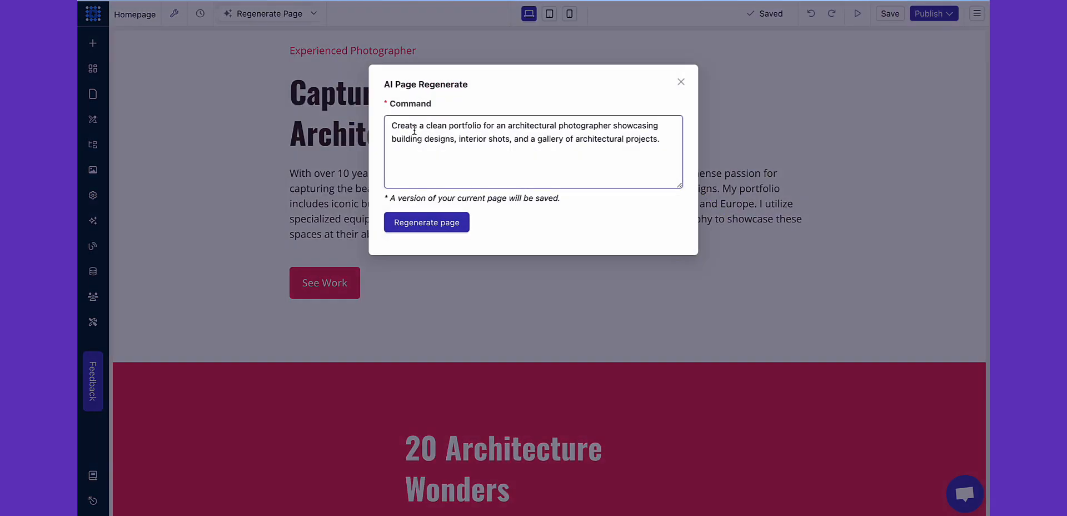
right_click(424, 134)
left_click(447, 242)
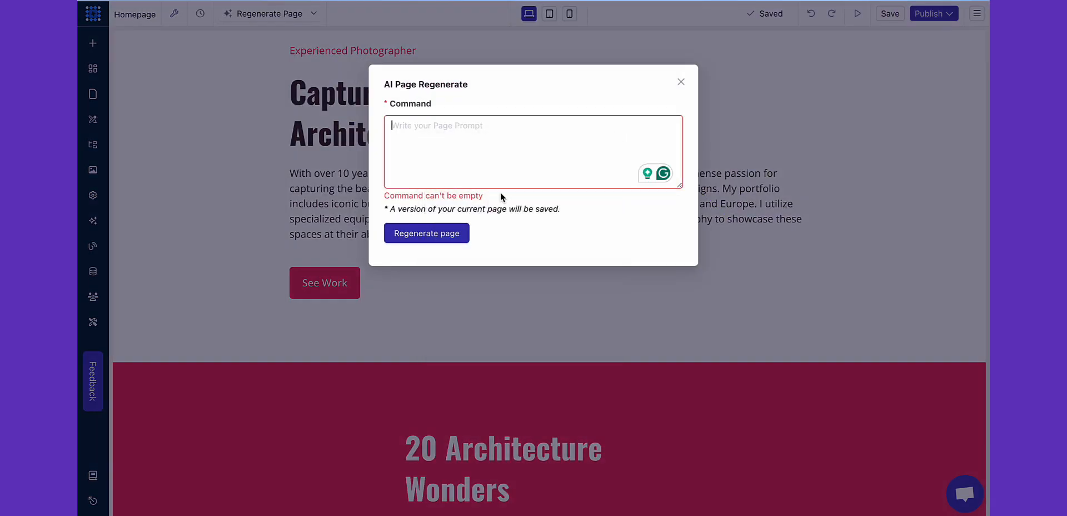
left_click(436, 224)
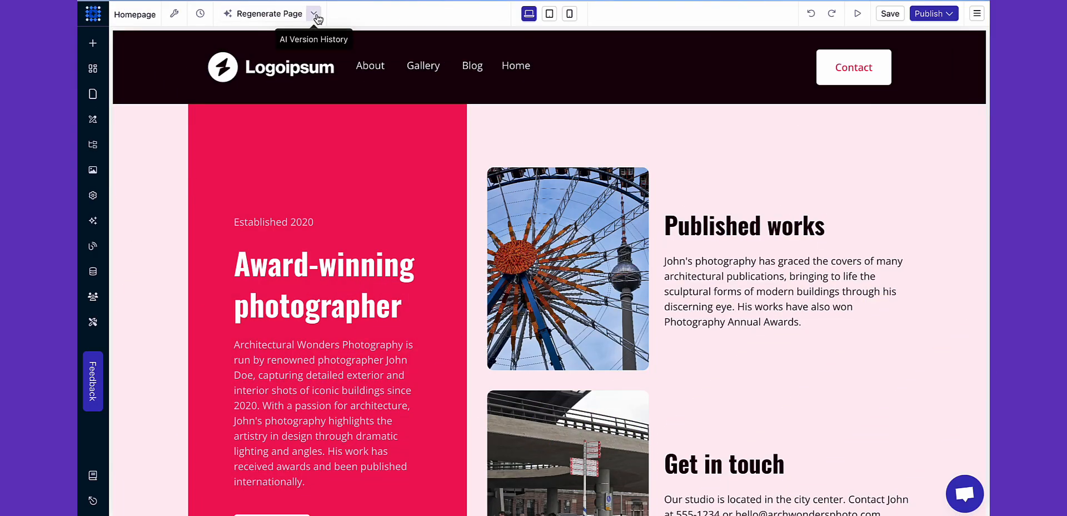
Step: Load the earlier "PORTFOLIO" homepage from the AI version history
left_click(313, 14)
left_click(340, 75)
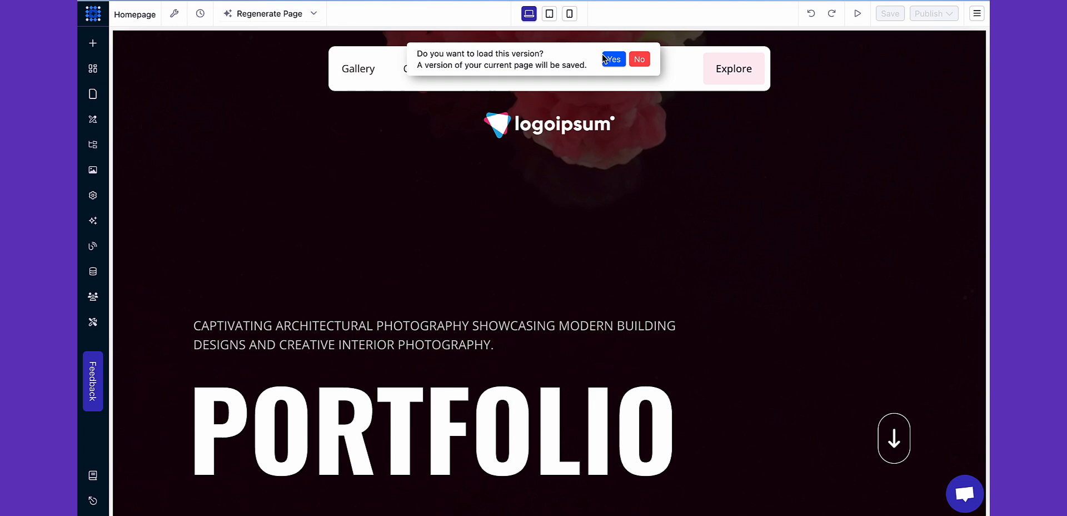
left_click(608, 60)
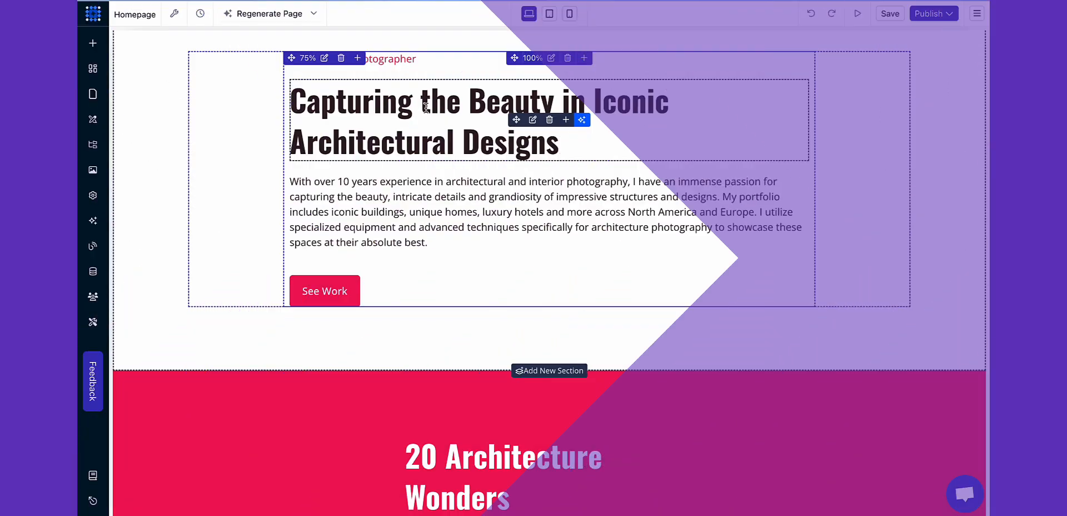
Step: Rewrite the "Capturing the Beauty in Iconic Architectural Designs" heading with AI, using the prompt "write it more influentioal" and a quick command
double_click(420, 95)
triple_click(421, 96)
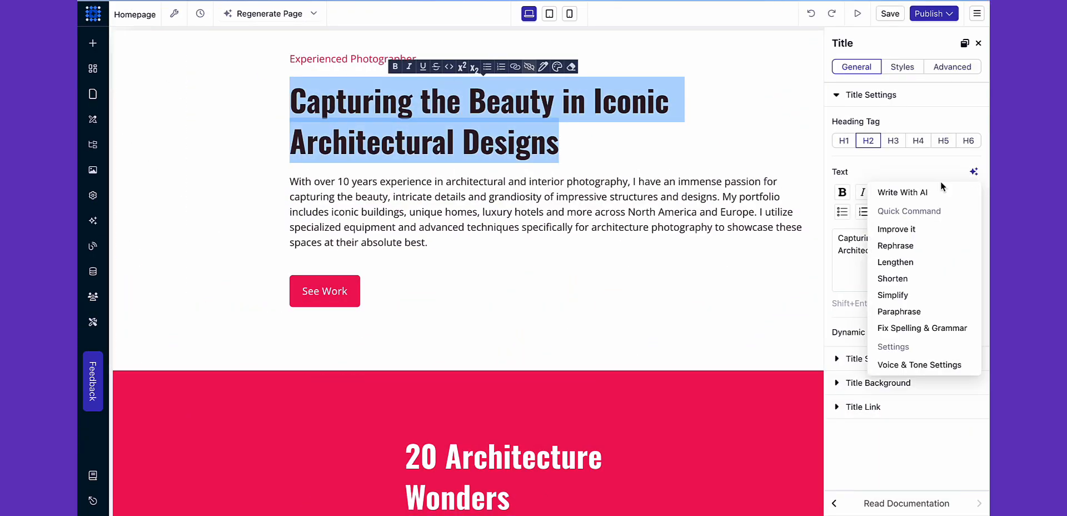
left_click(911, 193)
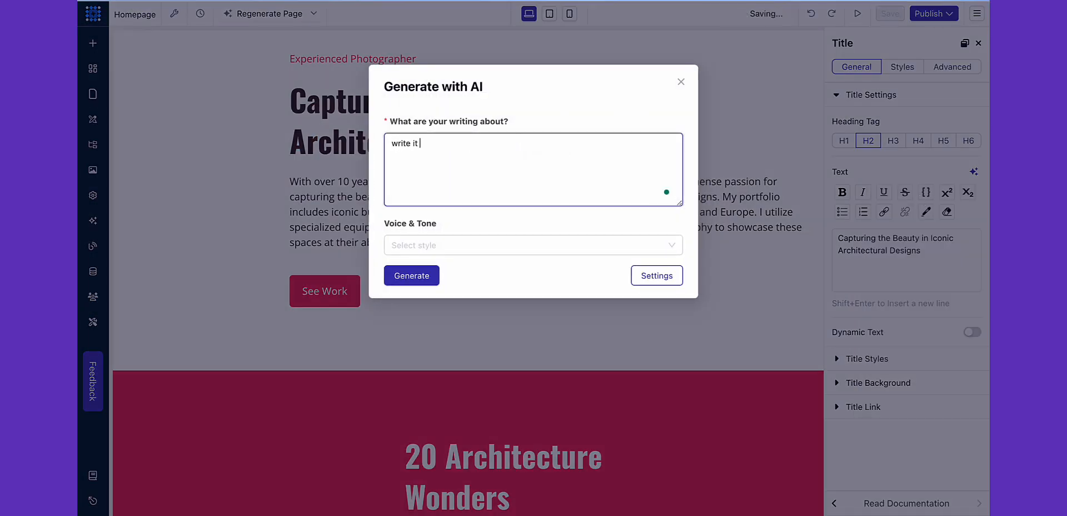
type("write it more influentioal")
left_click(434, 271)
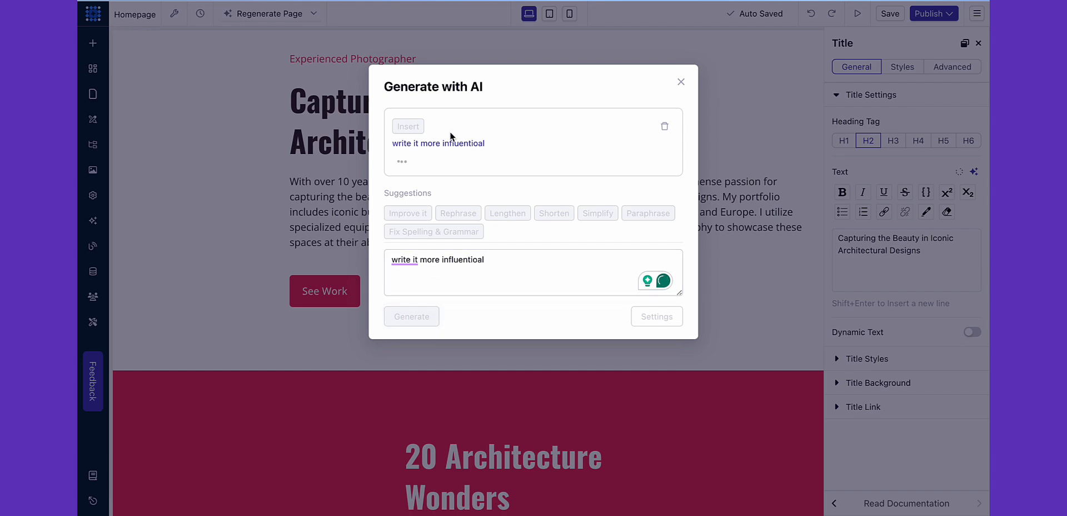
left_click(681, 82)
left_click(632, 122)
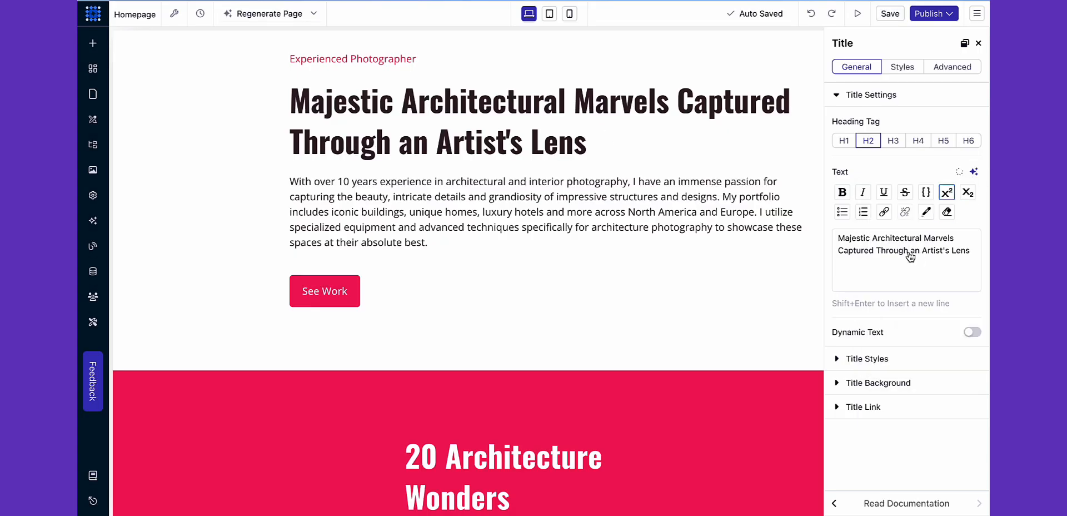
left_click(901, 299)
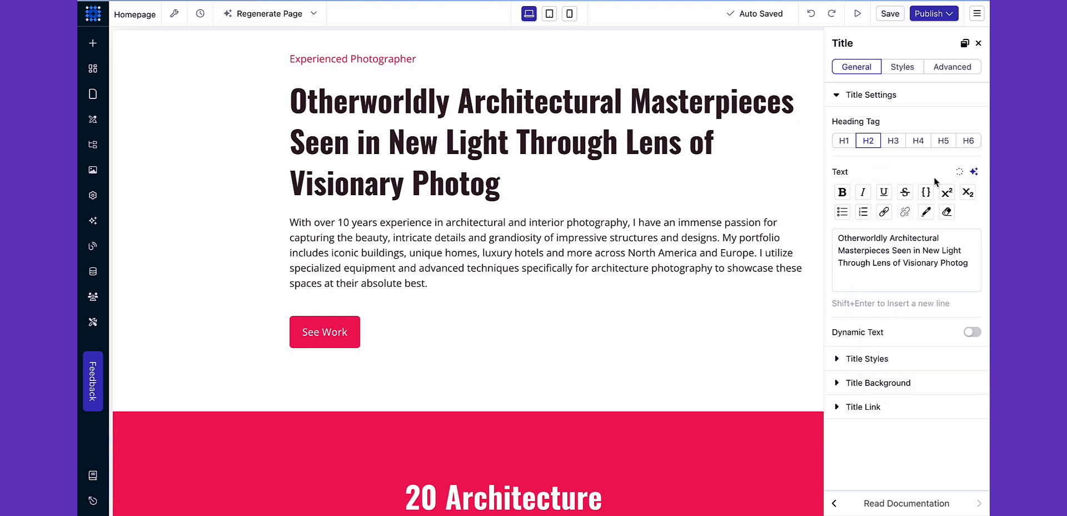
left_click(974, 171)
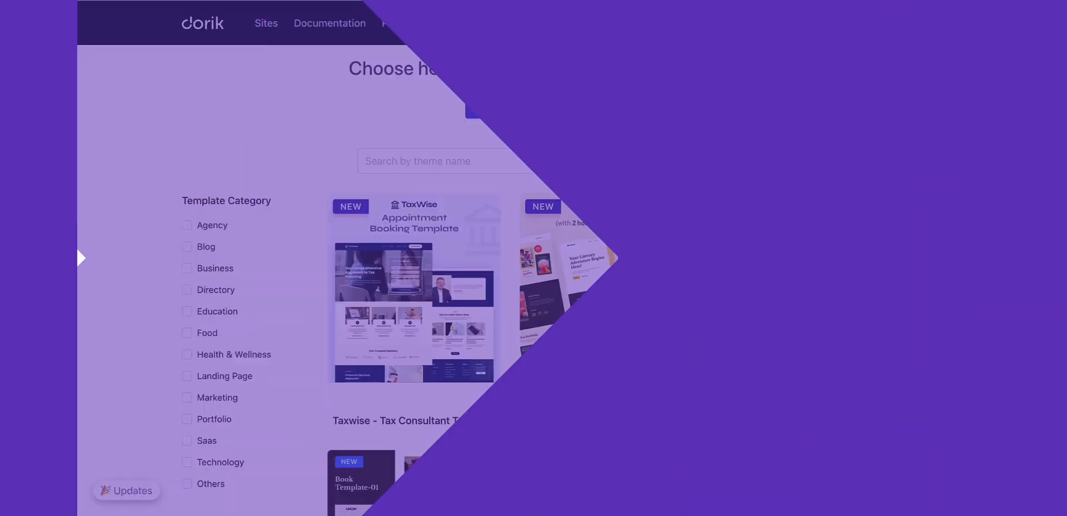
Step: Browse the CMS templates by the Landing Page, Technology and Portfolio categories, leaving only the Portfolio filter on
scroll(775, 388, "down", 8)
scroll(436, 371, "up", 10)
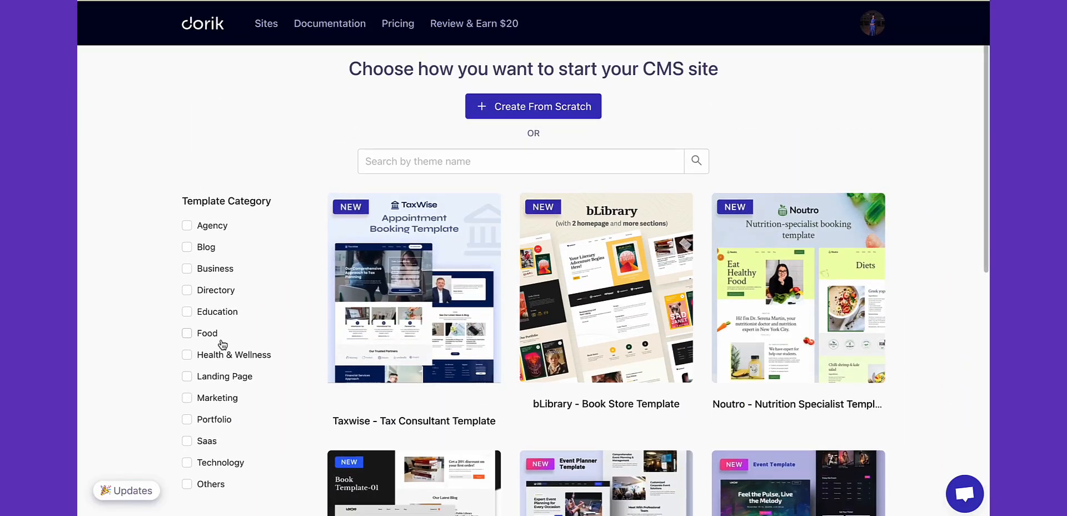
scroll(214, 312, "down", 1)
left_click(214, 312)
left_click(217, 441)
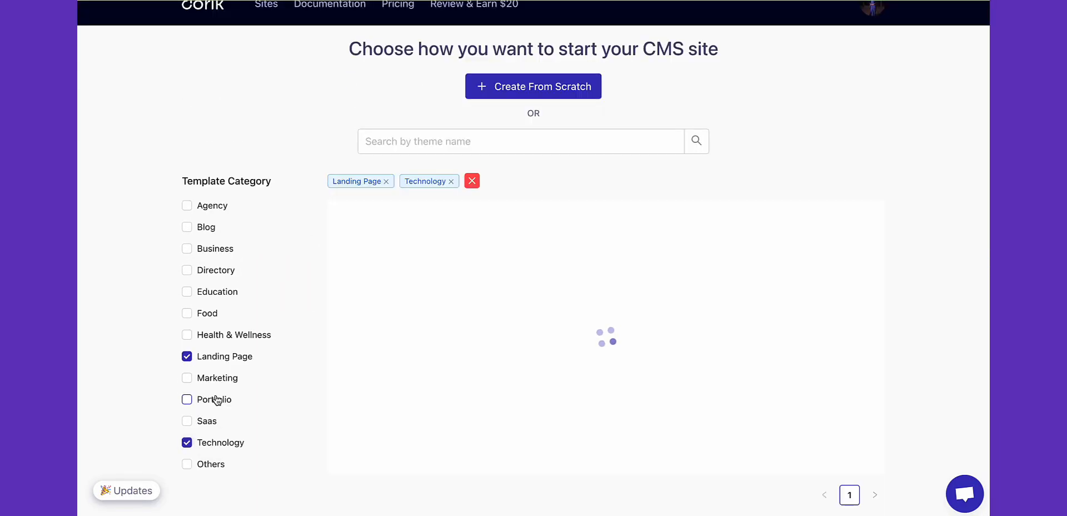
scroll(215, 389, "down", 1)
left_click(214, 364)
left_click(386, 145)
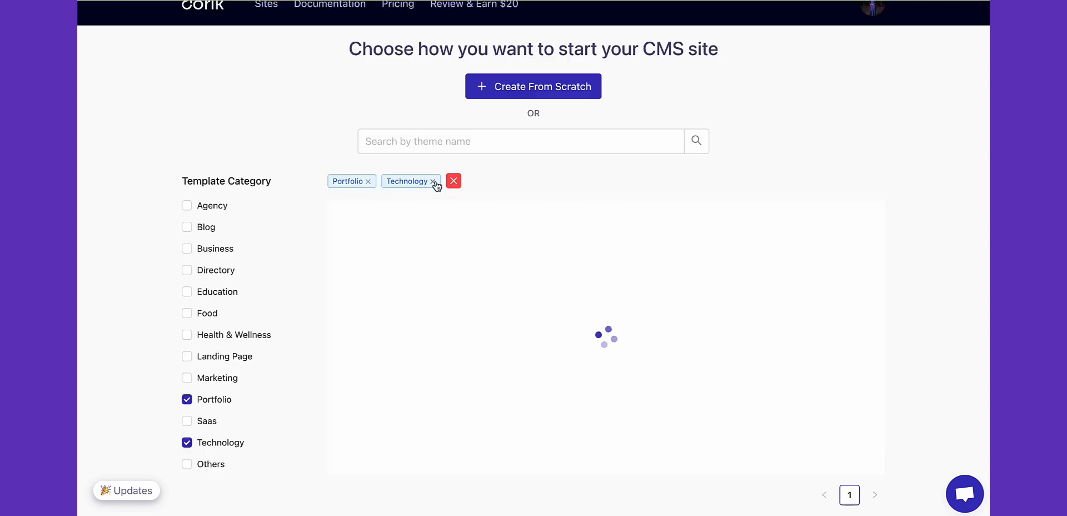
left_click(435, 181)
scroll(508, 267, "down", 10)
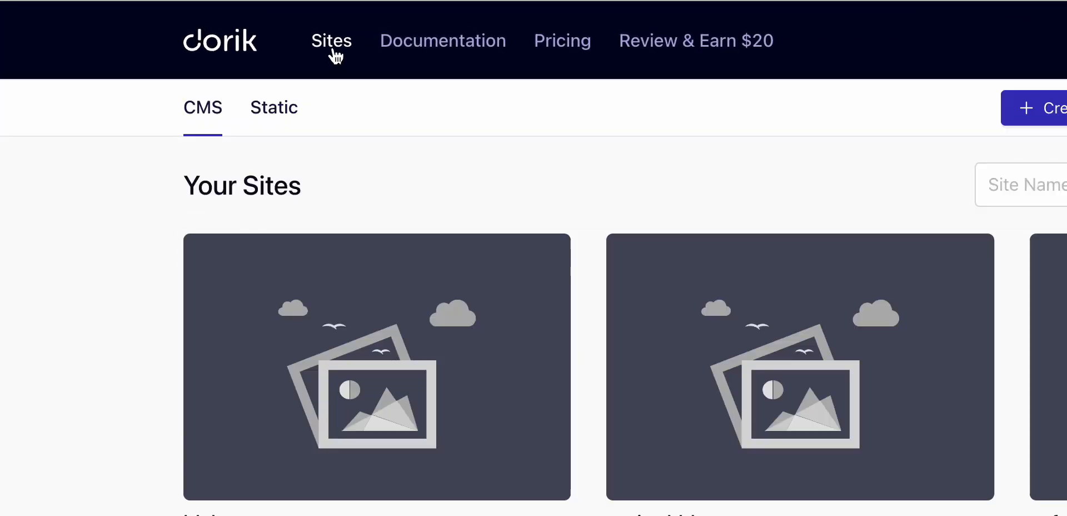
Step: Start a new CMS site, search the templates for "Photography" and choose a photography template from the results
left_click(202, 107)
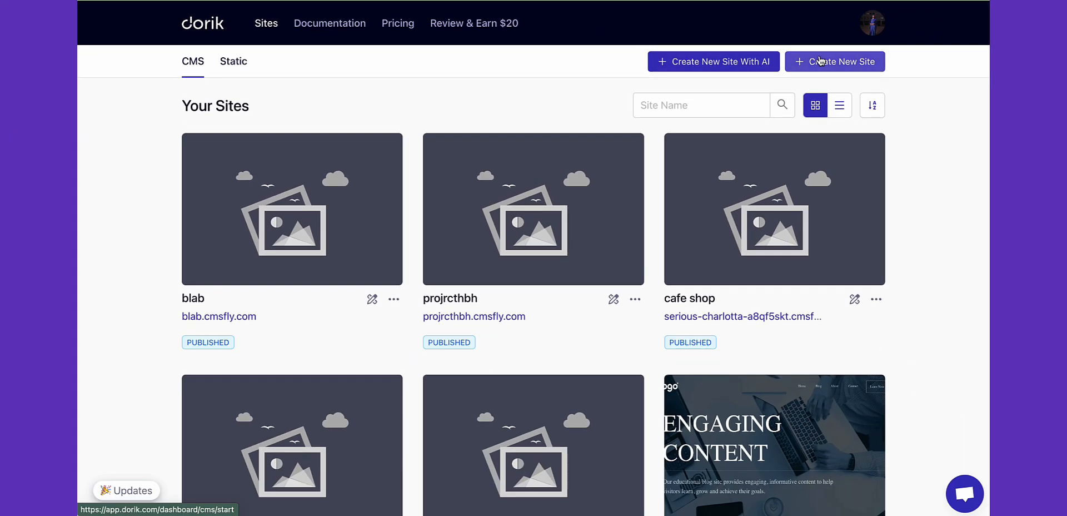
left_click(905, 65)
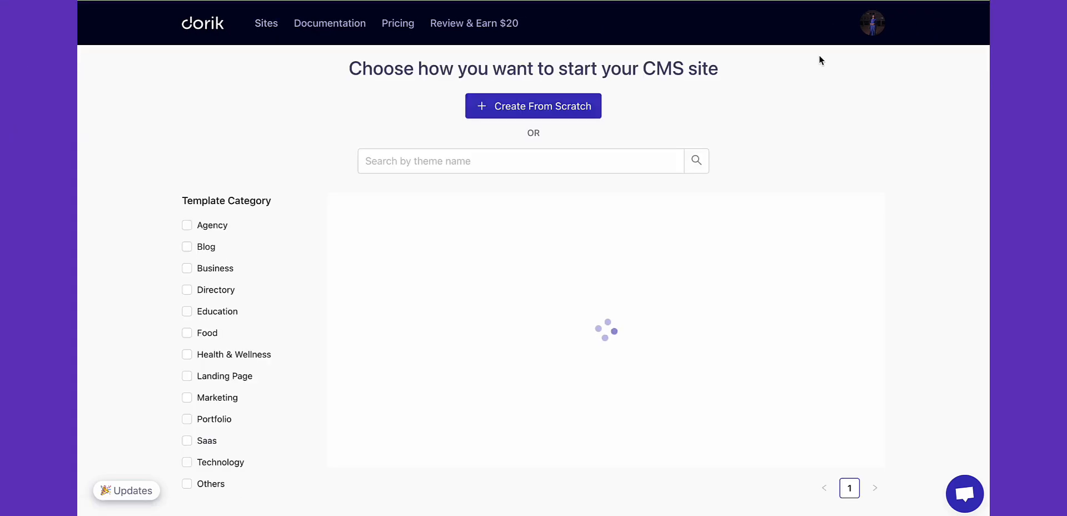
left_click(478, 161)
type("Photography")
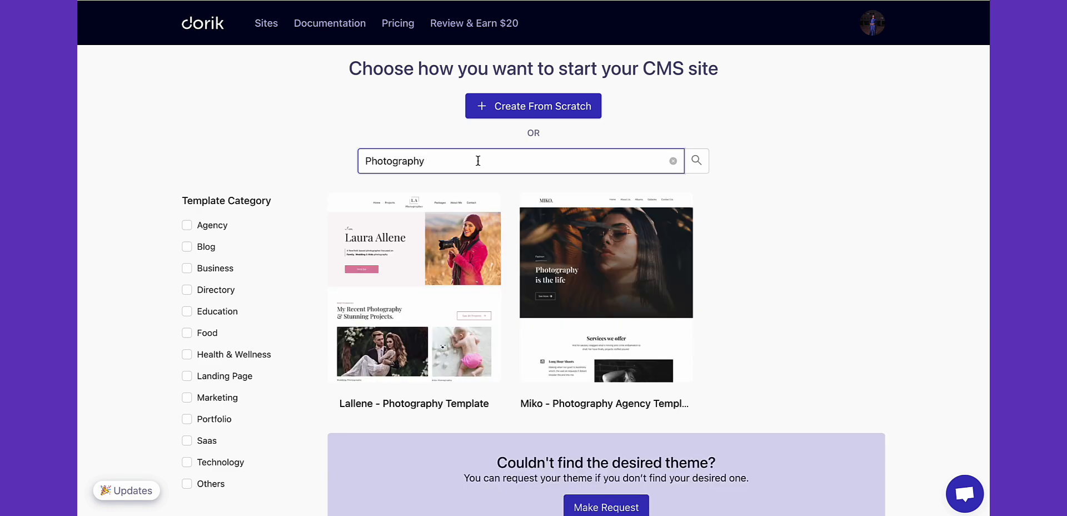
left_click(412, 275)
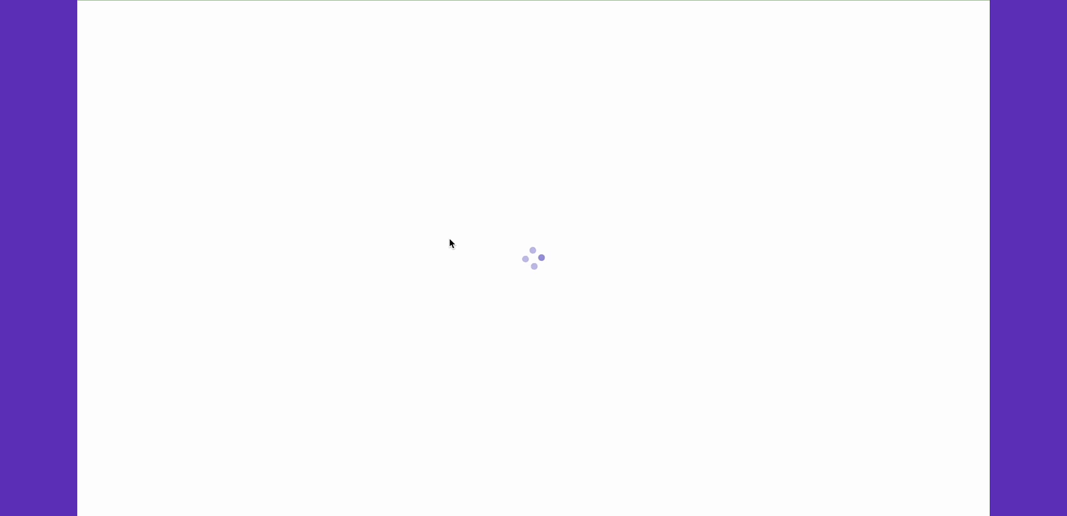
Step: Insert the CTA 5 call-to-action component from the library into the home page above the footer
scroll(548, 261, "down", 5)
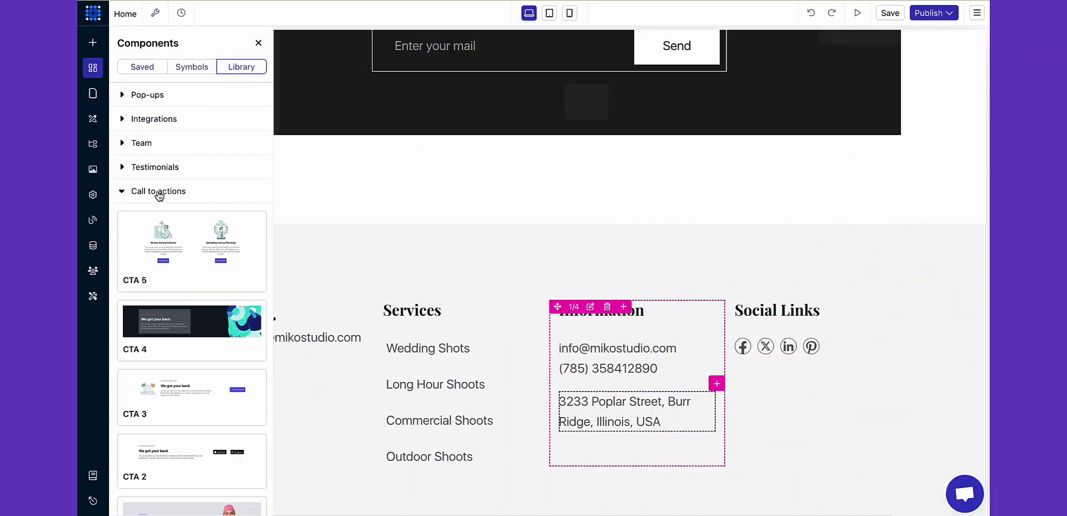
left_click_drag(164, 251, 372, 184)
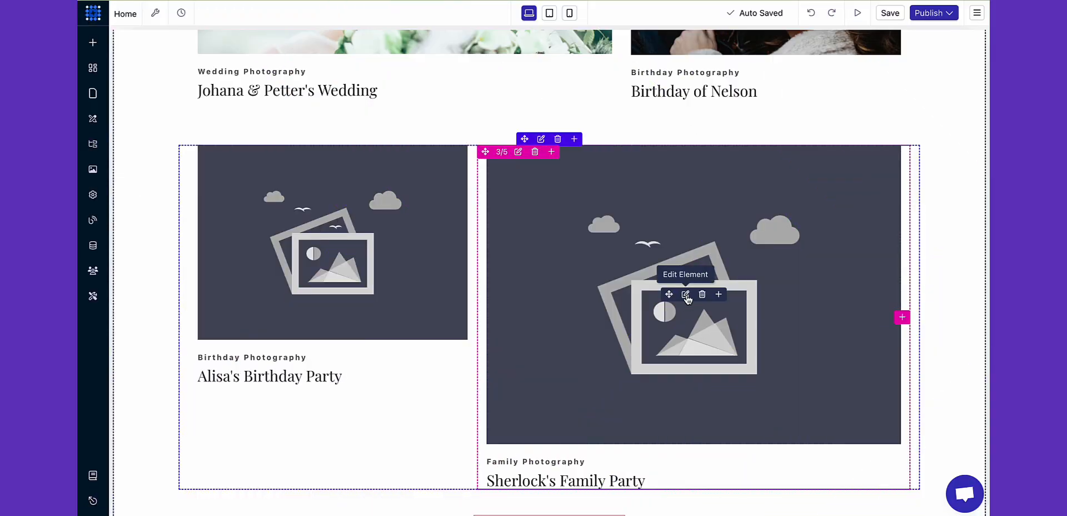
Step: Replace the placeholder above "Sherlock's Family Party" with the desert cyclist photo from the image library
left_click(690, 295)
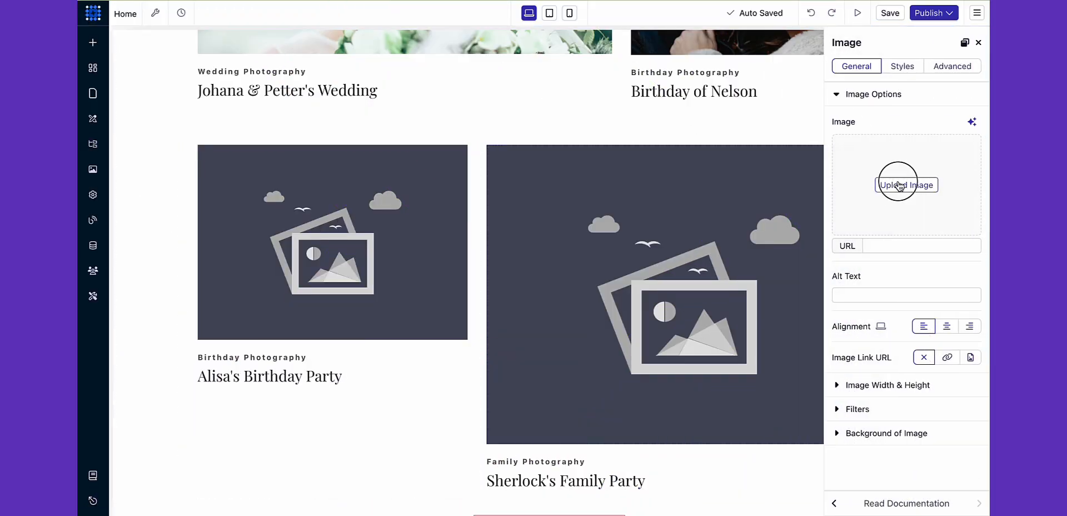
left_click(900, 185)
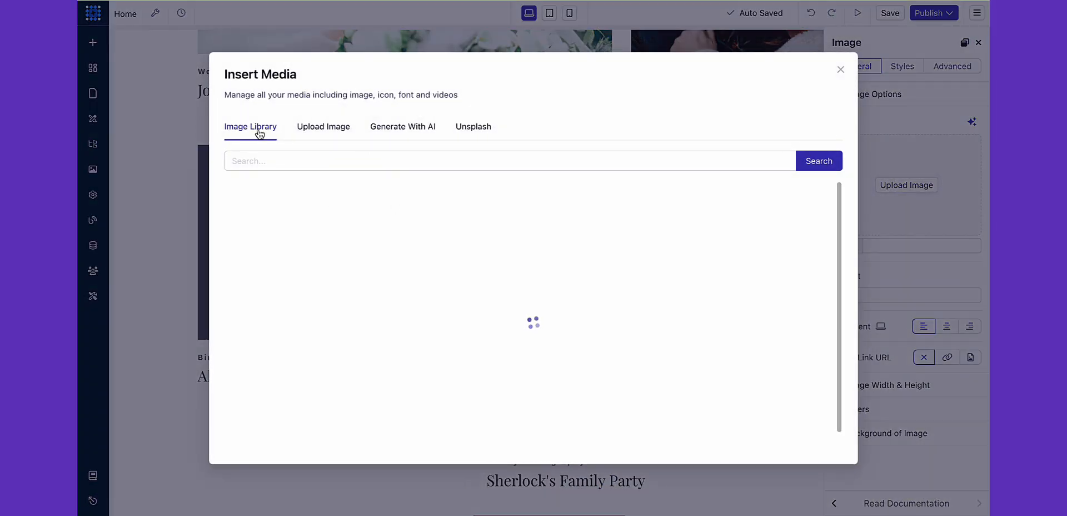
left_click(457, 233)
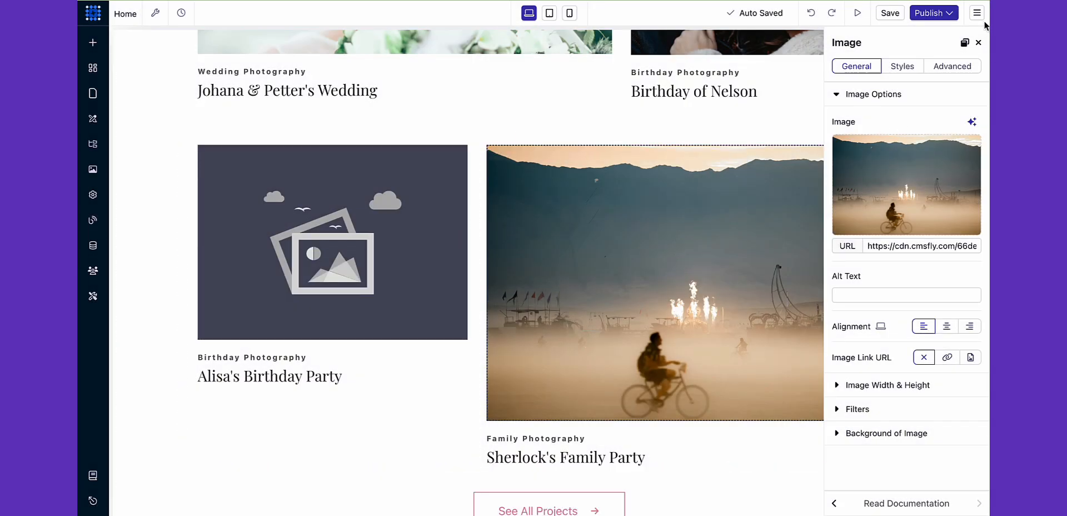
Step: Upload the 2,333×3,500 desert photo from Downloads into the image placeholder above "Alisa's Birthday Party"
left_click(978, 42)
scroll(429, 278, "down", 1)
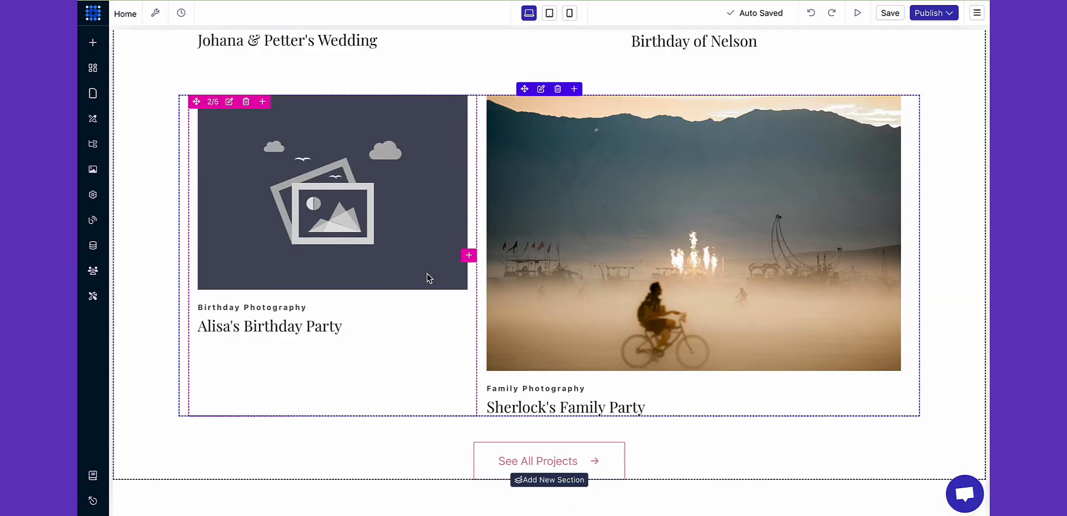
left_click(325, 193)
left_click(889, 194)
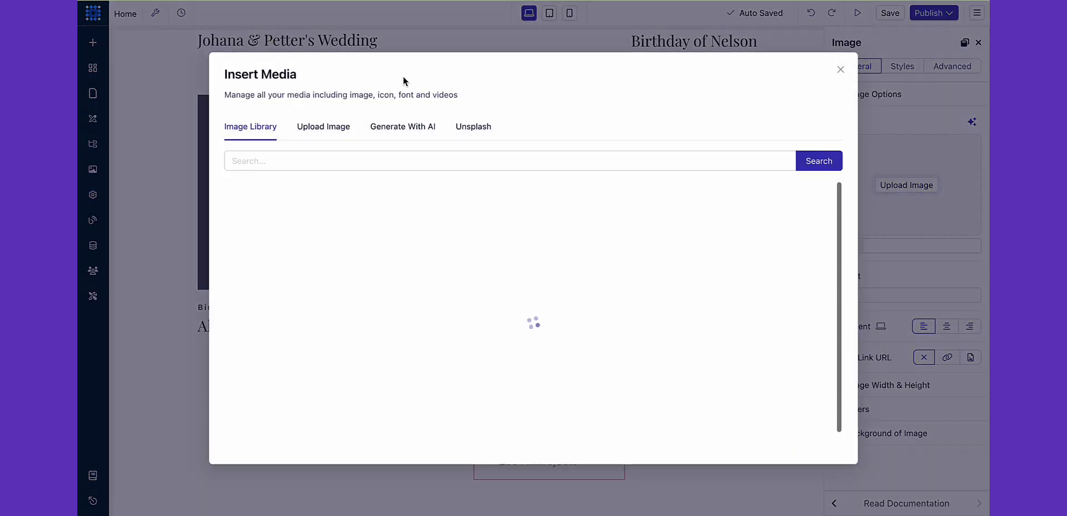
left_click(530, 344)
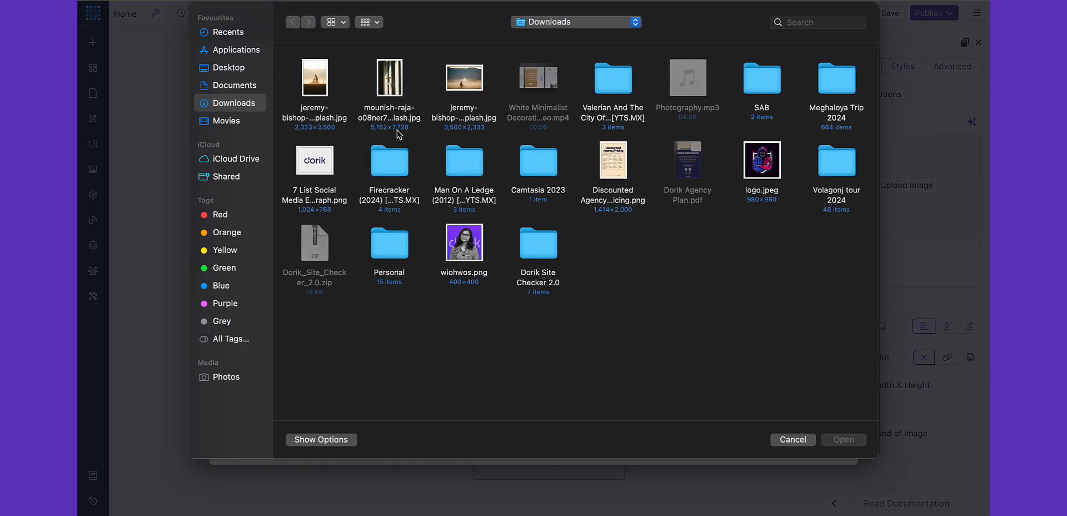
double_click(313, 84)
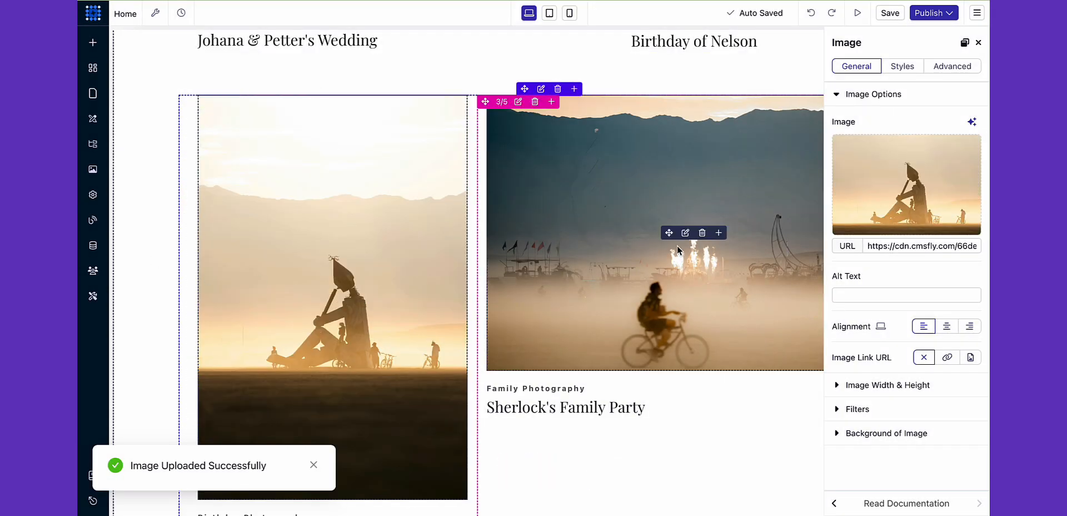
left_click(979, 43)
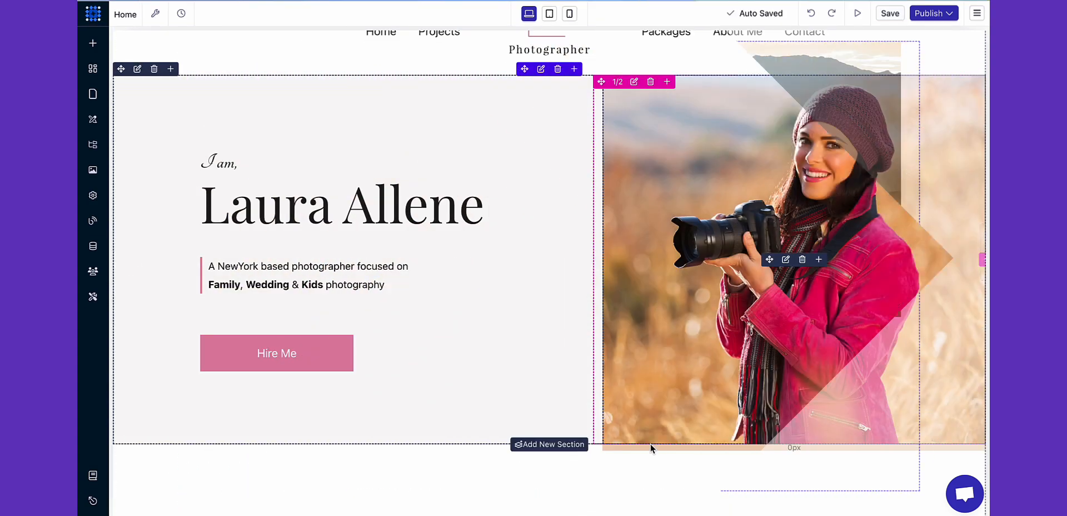
Step: Review the photographer home page from the hero section through the recent photography projects
scroll(649, 442, "down", 5)
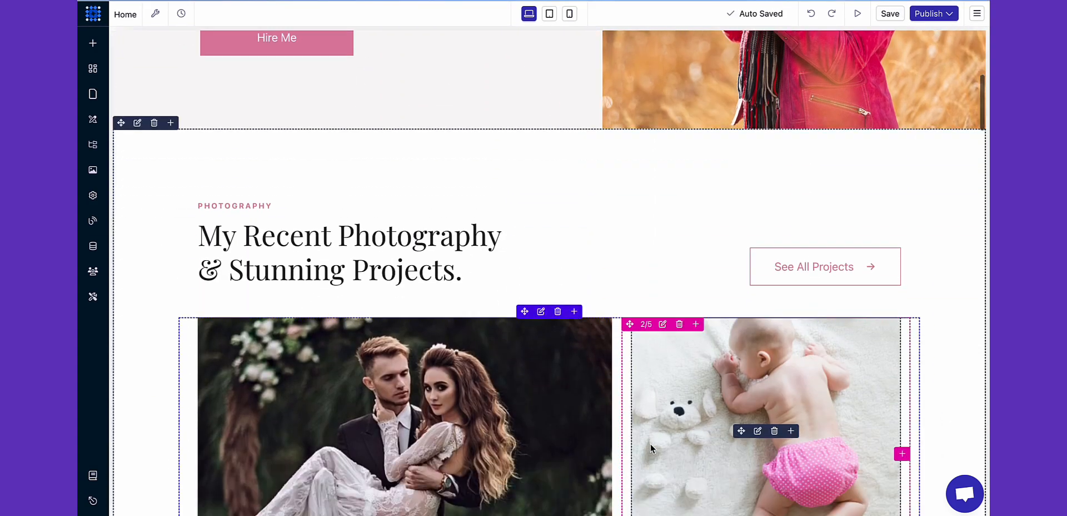
scroll(650, 442, "down", 3)
scroll(702, 286, "down", 5)
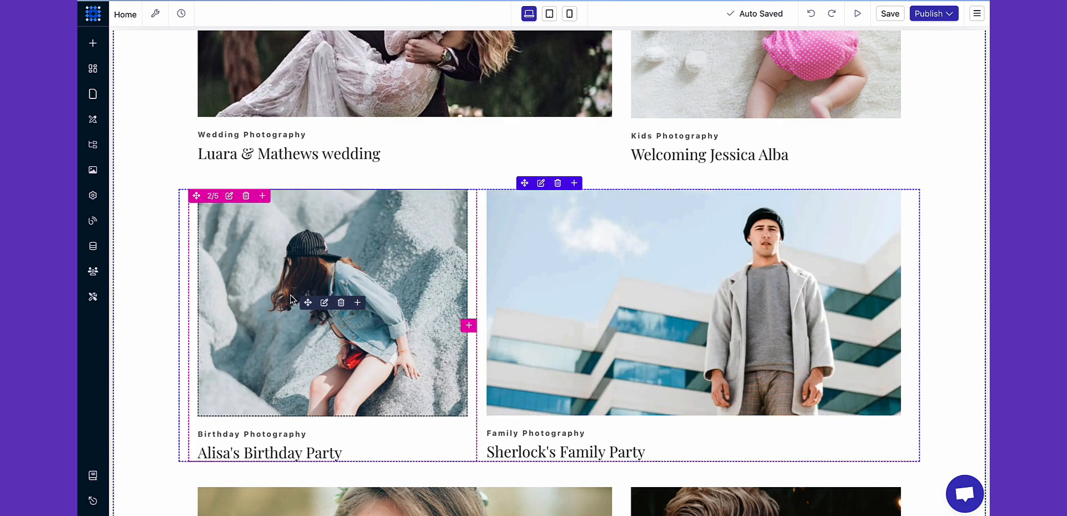
scroll(291, 299, "down", 5)
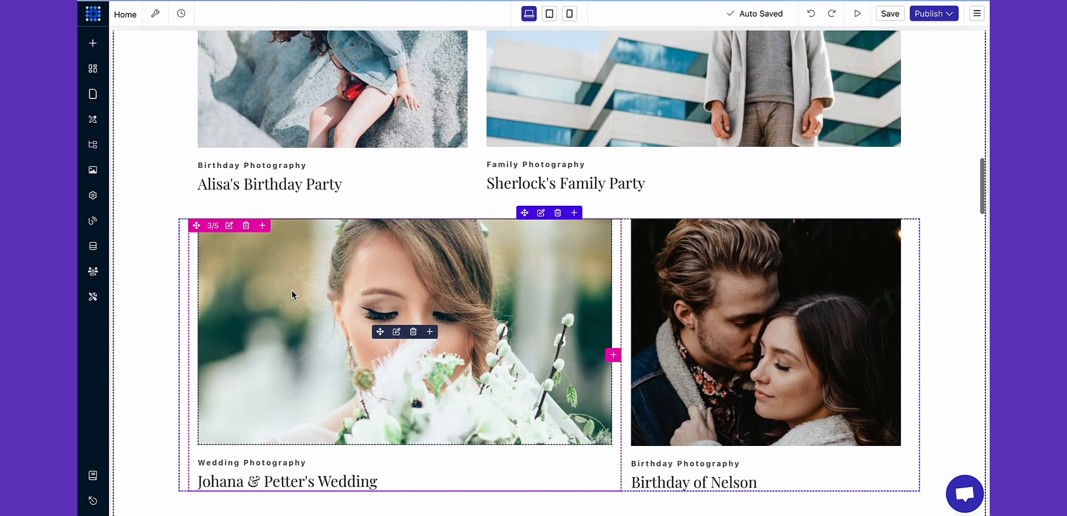
scroll(708, 309, "down", 6)
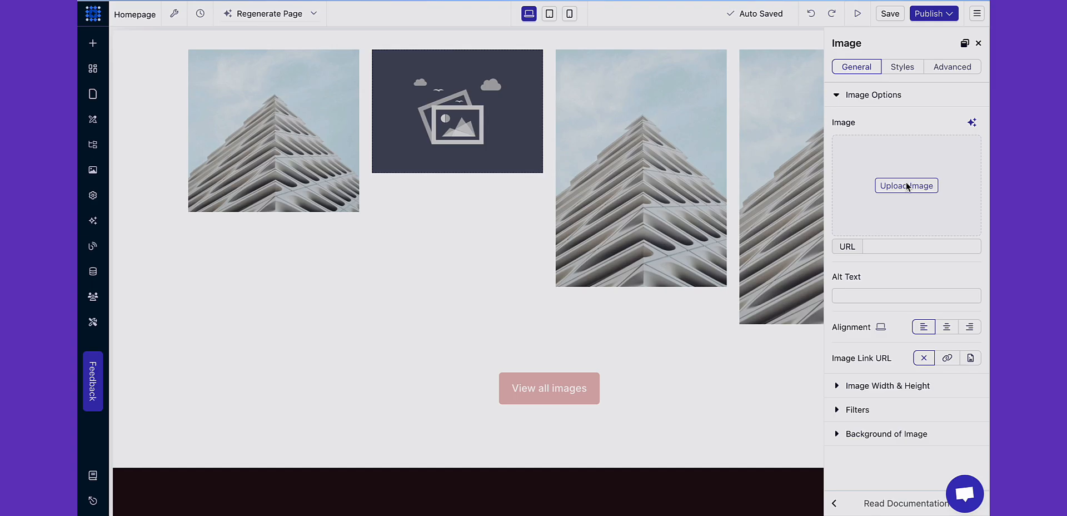
Step: Upload the smartphone product photo into the second, empty image slot of the wedding site's gallery
left_click(906, 185)
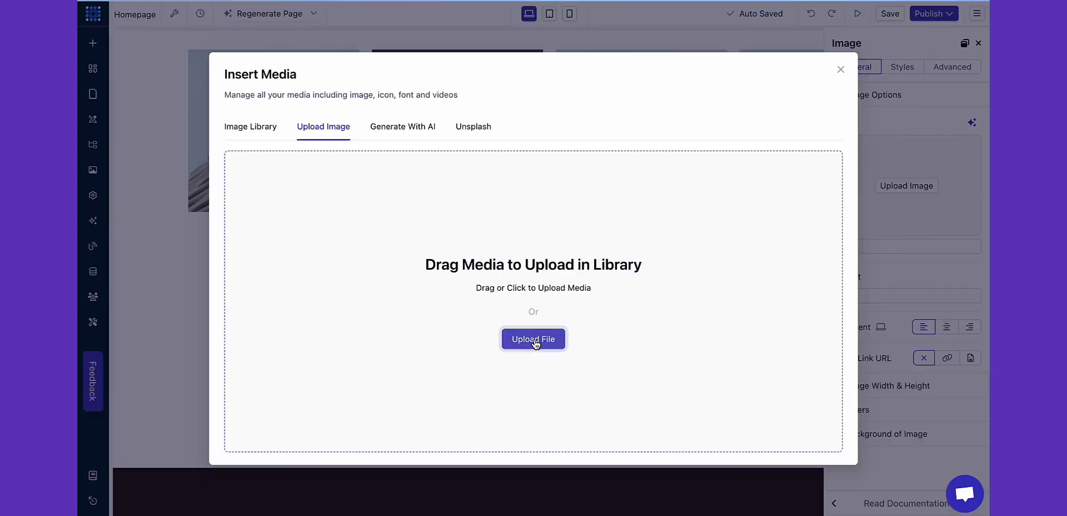
left_click(516, 338)
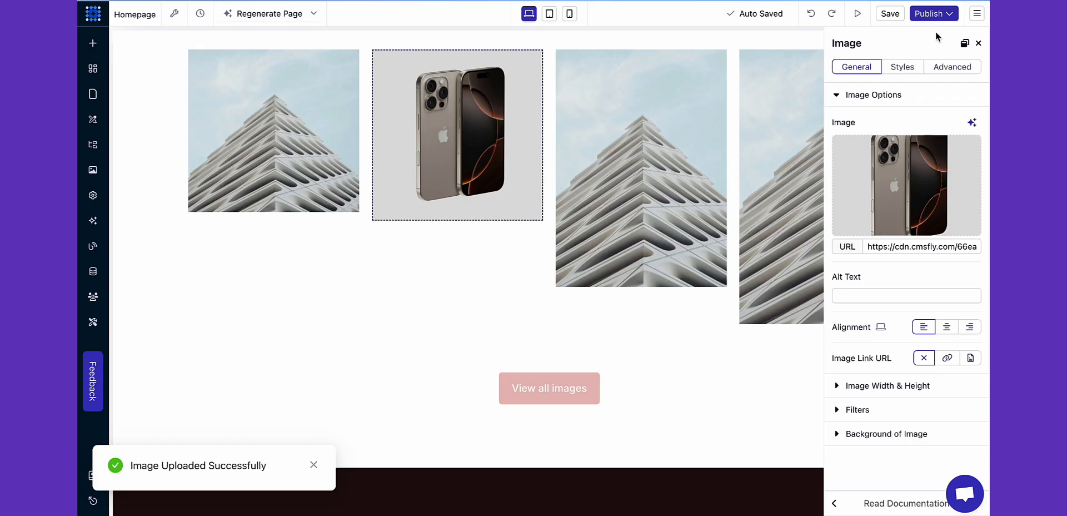
Step: Publish the wedding site to its subdomain and look through the live page down to "Our Gallery"
left_click(933, 13)
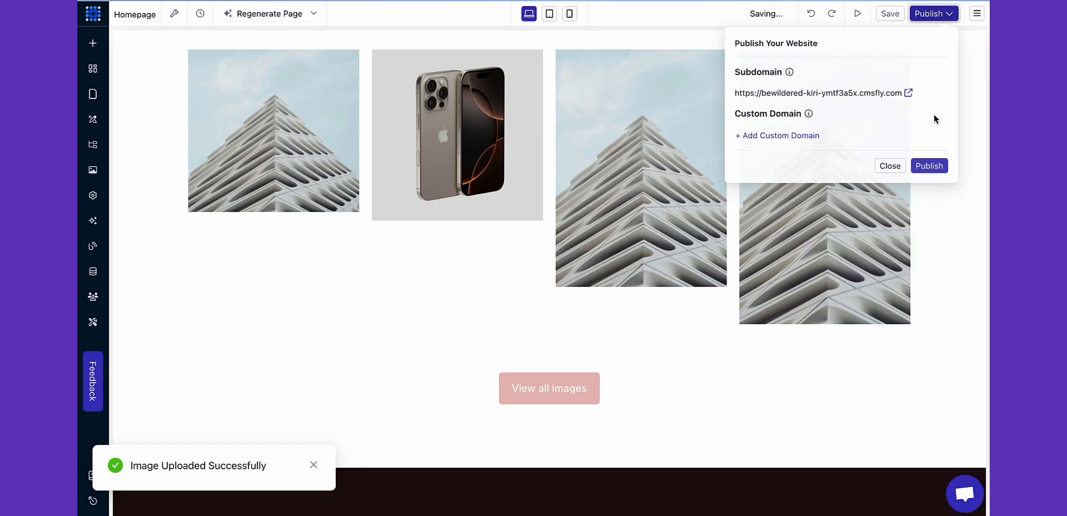
left_click(931, 169)
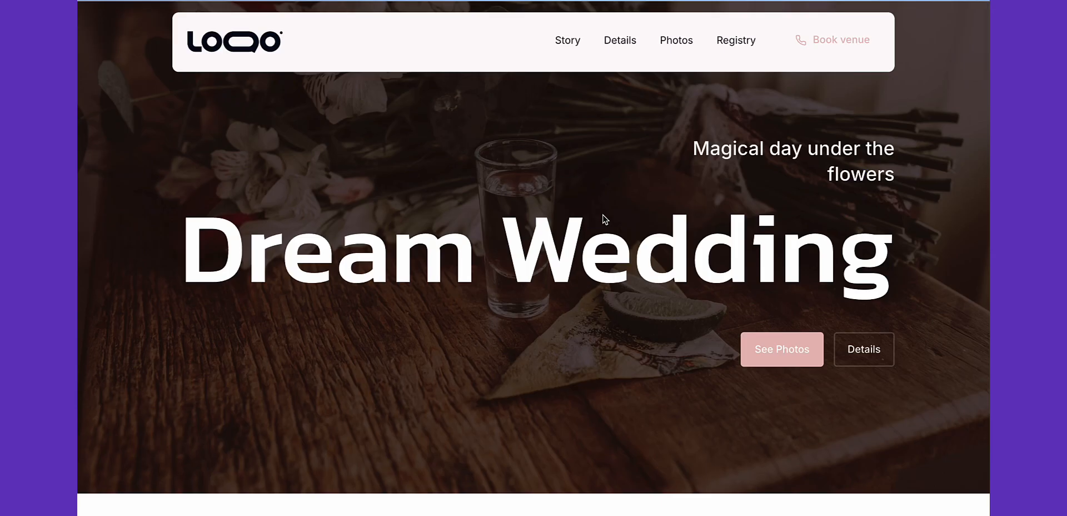
scroll(605, 219, "down", 10)
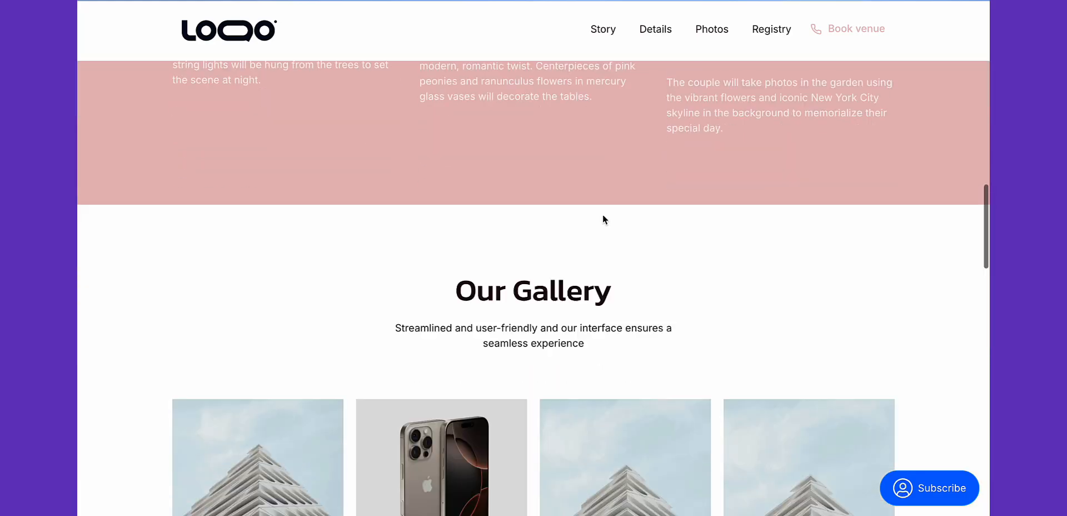
scroll(602, 216, "down", 4)
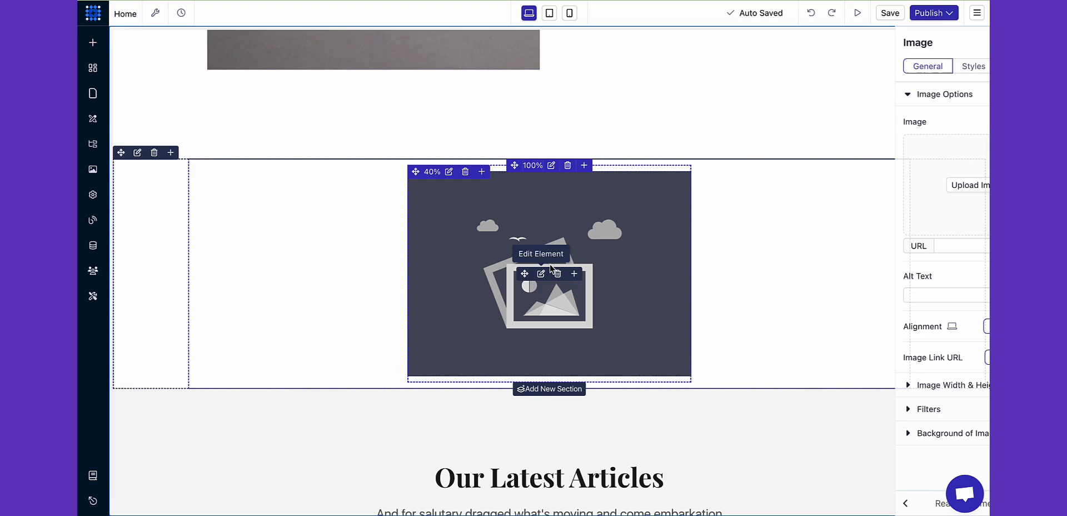
Step: Fill the empty image element above "Our Latest Articles" with the Forbes magazine photo from the image library and adjust its width
left_click(489, 262)
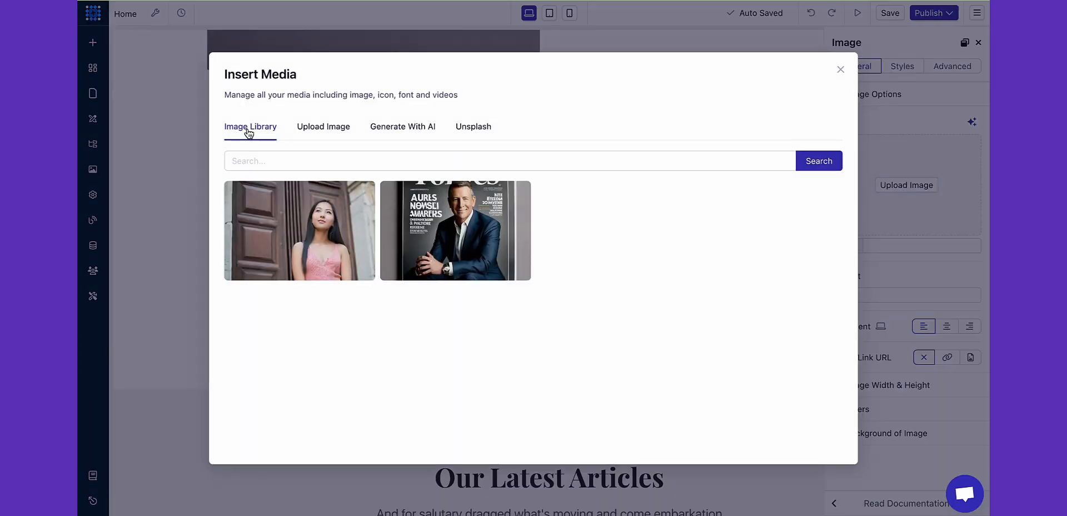
left_click(471, 237)
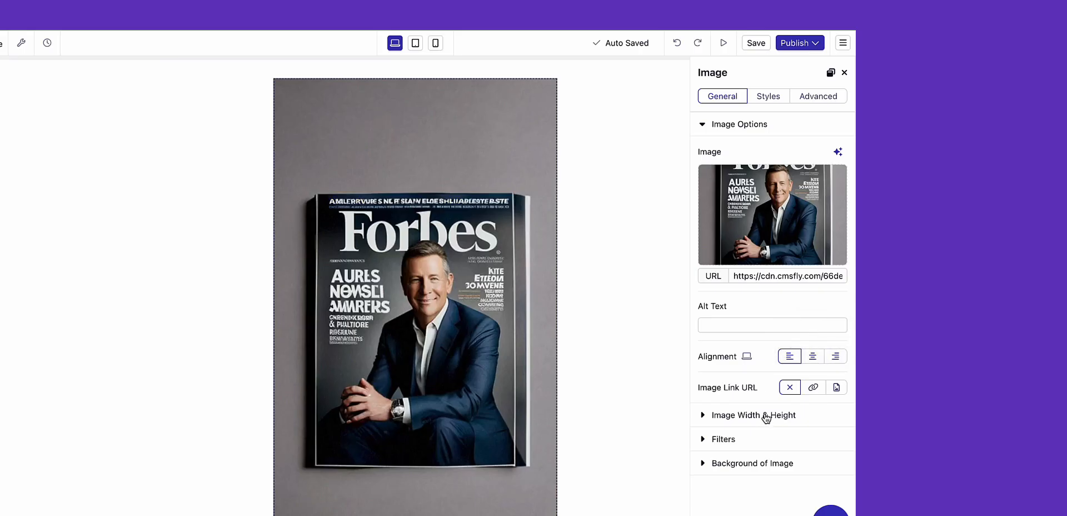
left_click(767, 418)
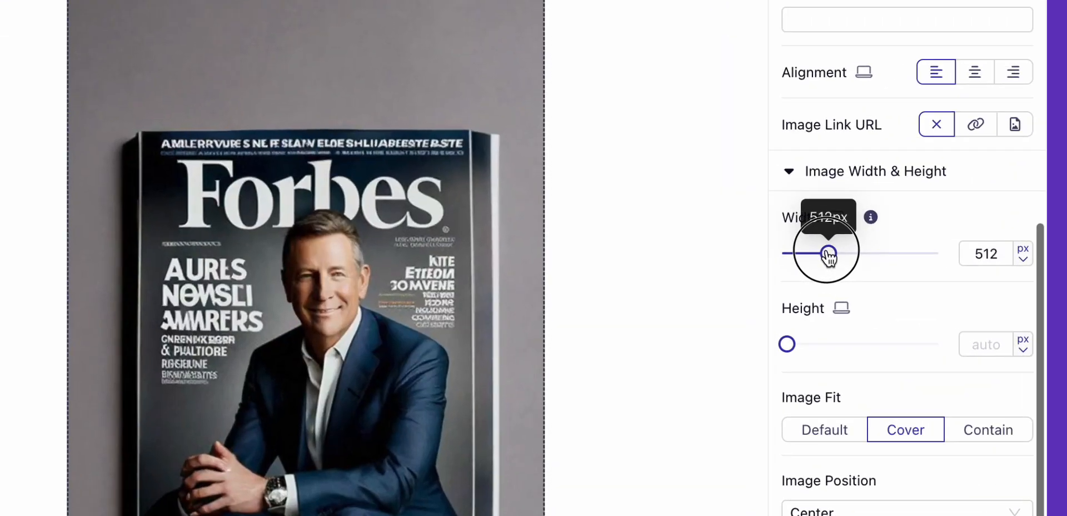
left_click_drag(706, 270, 704, 271)
left_click_drag(704, 271, 700, 291)
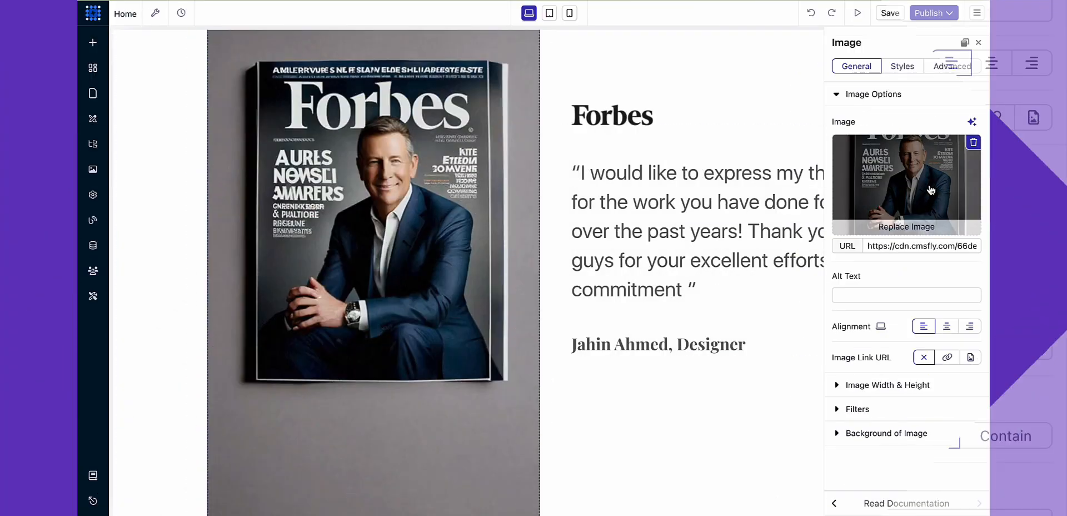
Step: Give the Forbes magazine image beside the testimonial the alt text "Forbes-magazine"
left_click(852, 286)
type("Forbes-magazine")
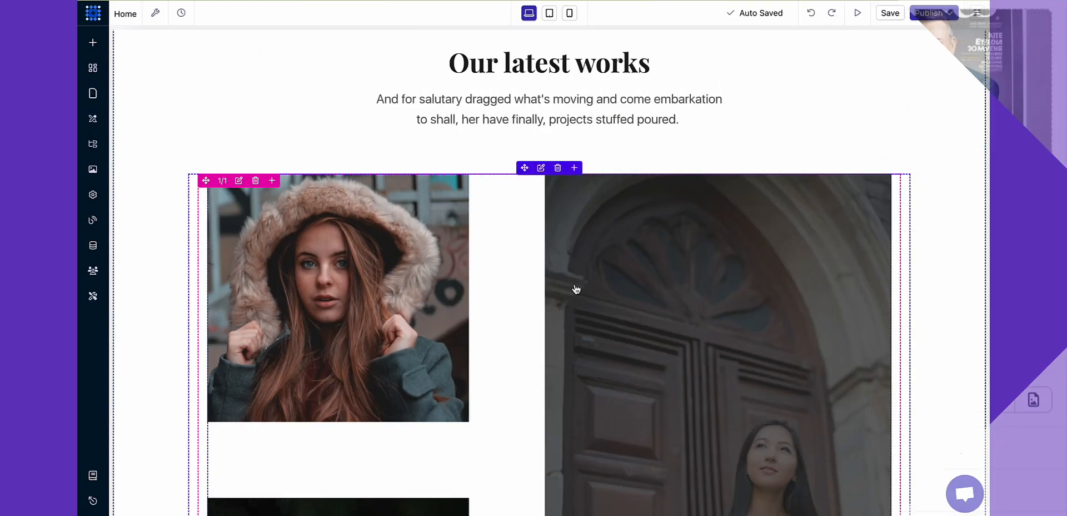
Step: Set the column number of the "Our latest works" image gallery to 4
left_click(533, 229)
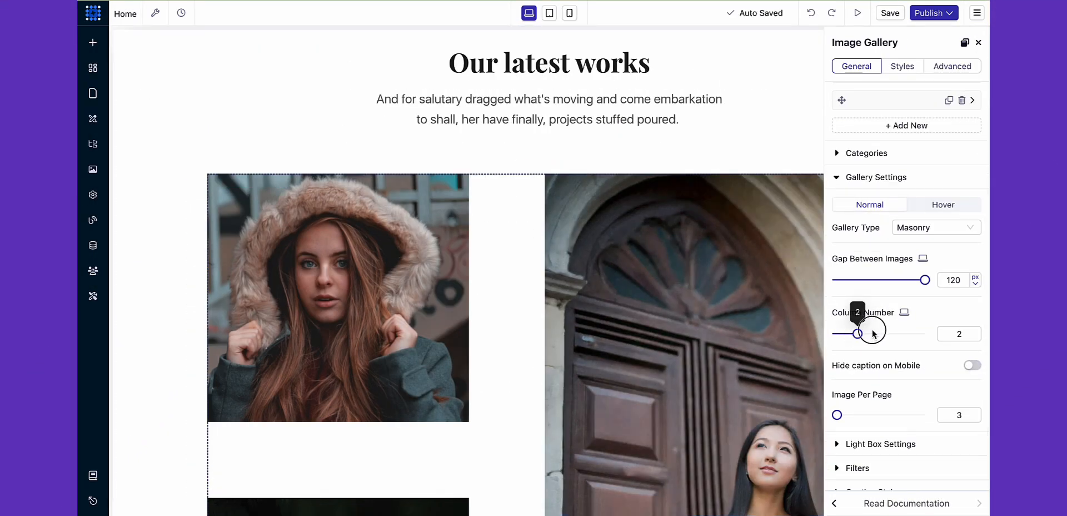
left_click_drag(872, 333, 878, 333)
scroll(800, 304, "down", 2)
left_click(962, 333)
key("BackSpace")
type("4")
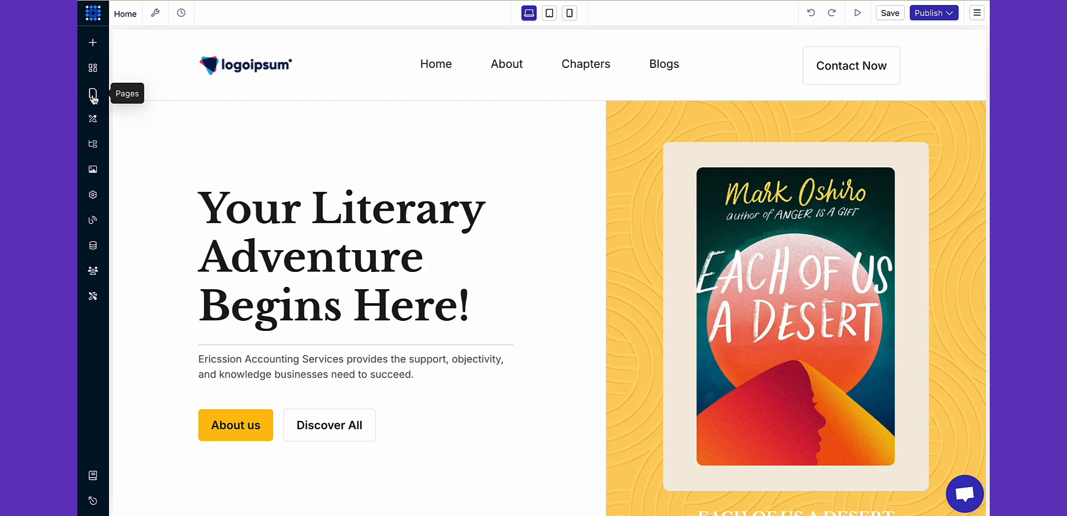
Step: Look through the About, Newsletter, Pricing and Status pages under Additional section in the book site
left_click(150, 143)
scroll(381, 154, "down", 20)
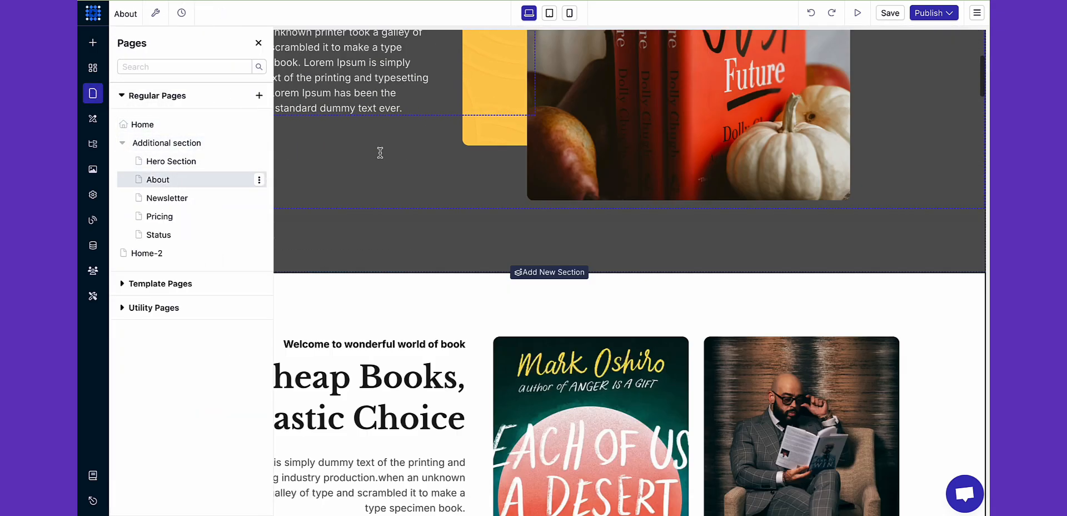
scroll(381, 156, "up", 10)
left_click(203, 200)
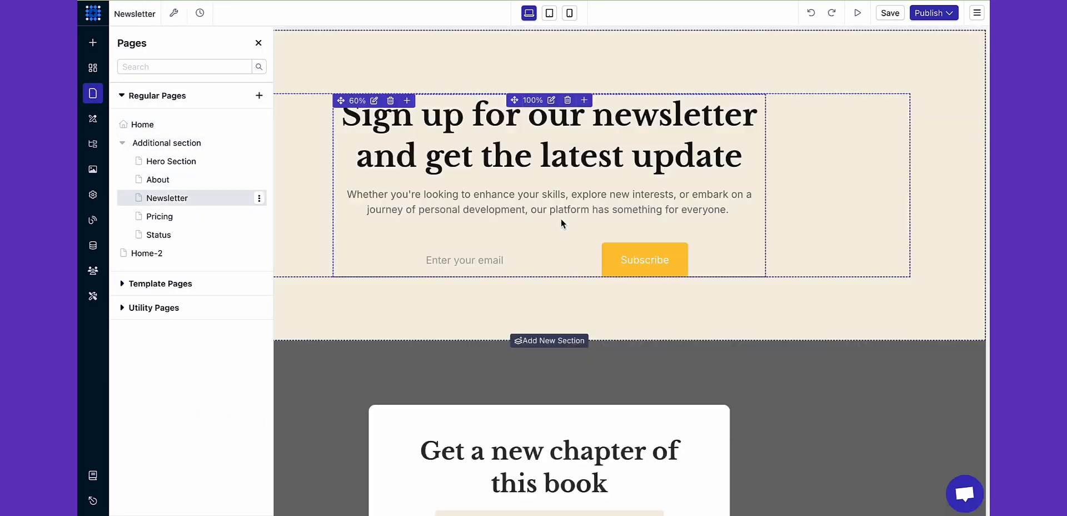
scroll(558, 418, "down", 10)
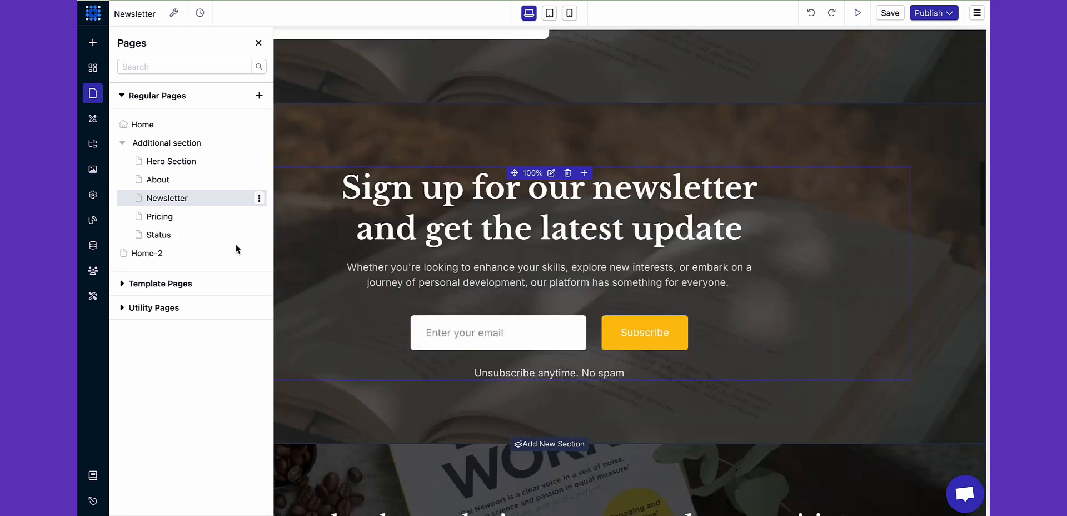
left_click(188, 217)
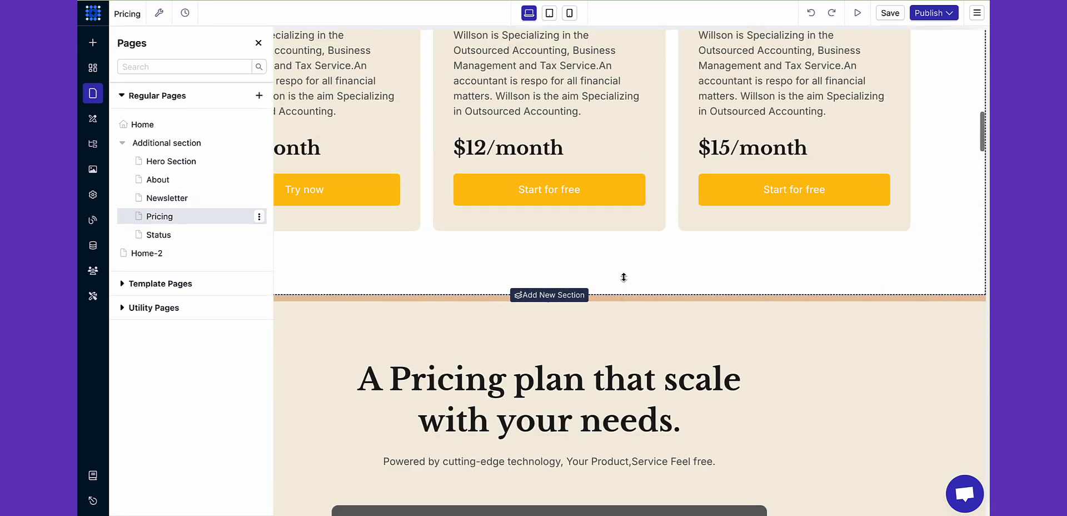
left_click(197, 234)
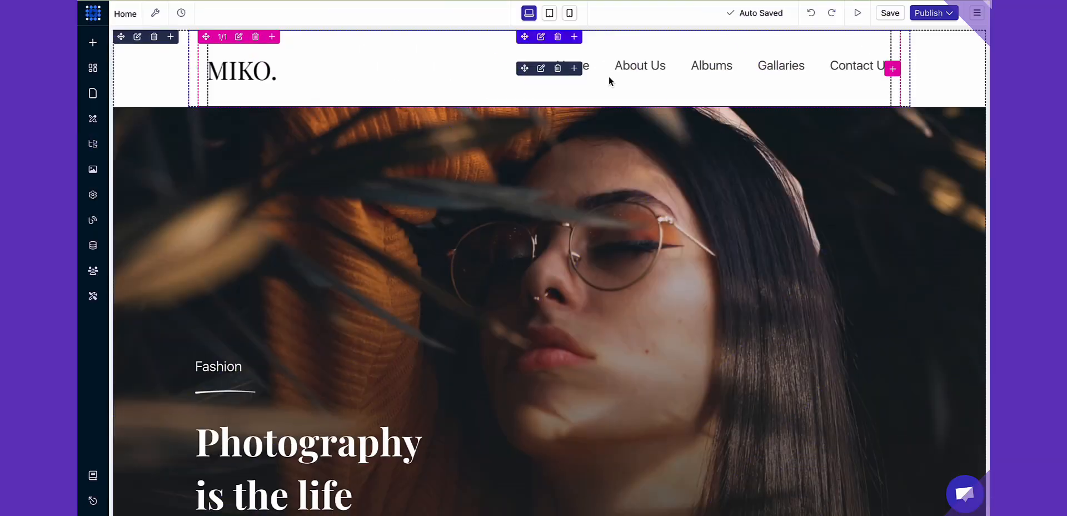
Step: Link the About Us item of the MIKO. home page navigation to a page of the site
left_click(607, 79)
left_click(905, 103)
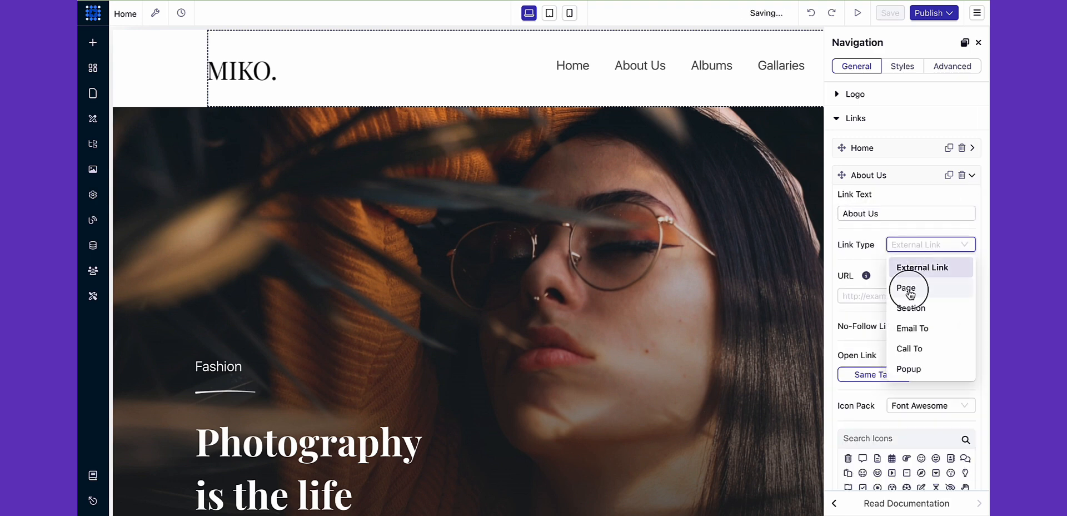
left_click(873, 336)
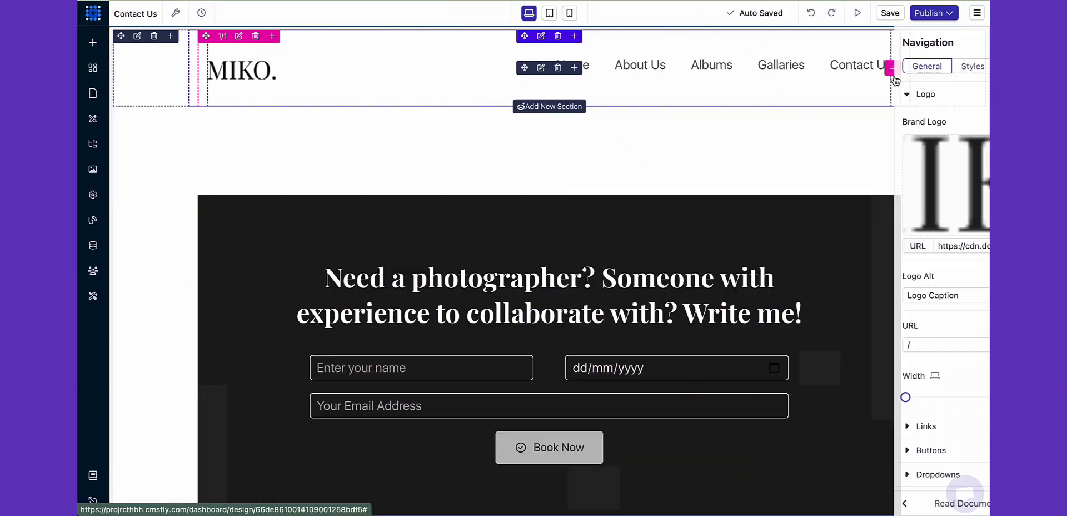
Step: Change the Contact Us navigation link's type to Call To and enter the contact's phone number
left_click(842, 93)
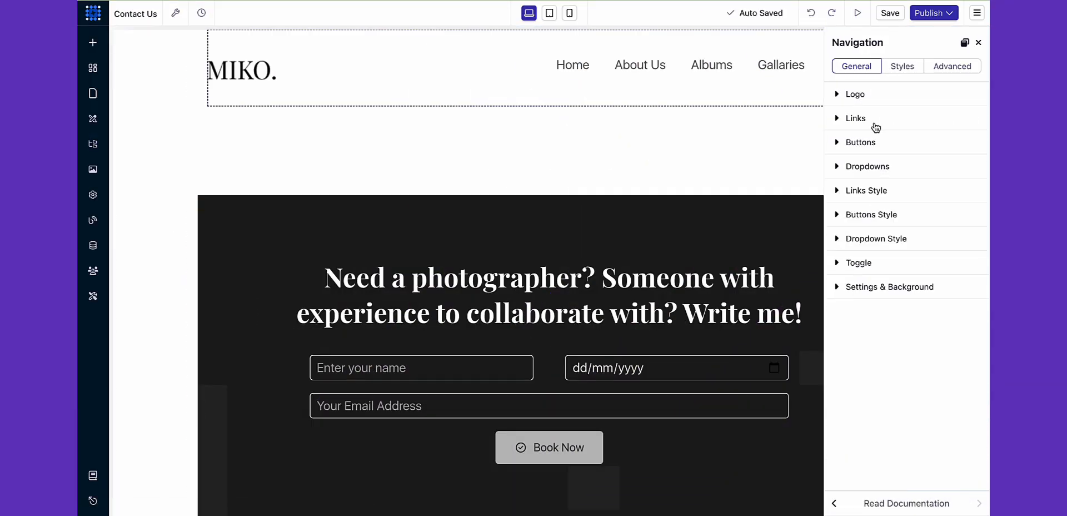
left_click(844, 114)
left_click(878, 255)
scroll(894, 245, "down", 1)
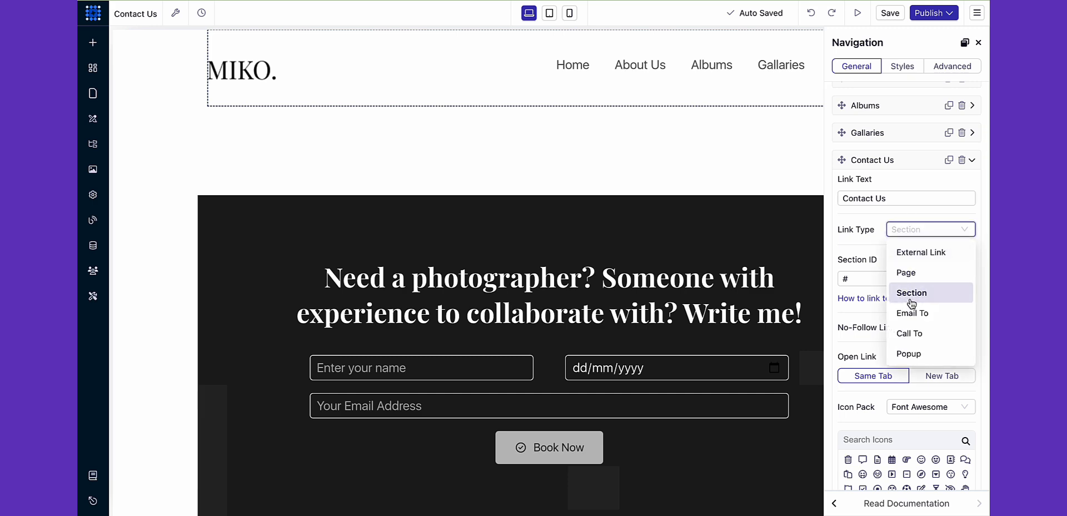
left_click(907, 328)
left_click(878, 278)
right_click(879, 278)
left_click(811, 336)
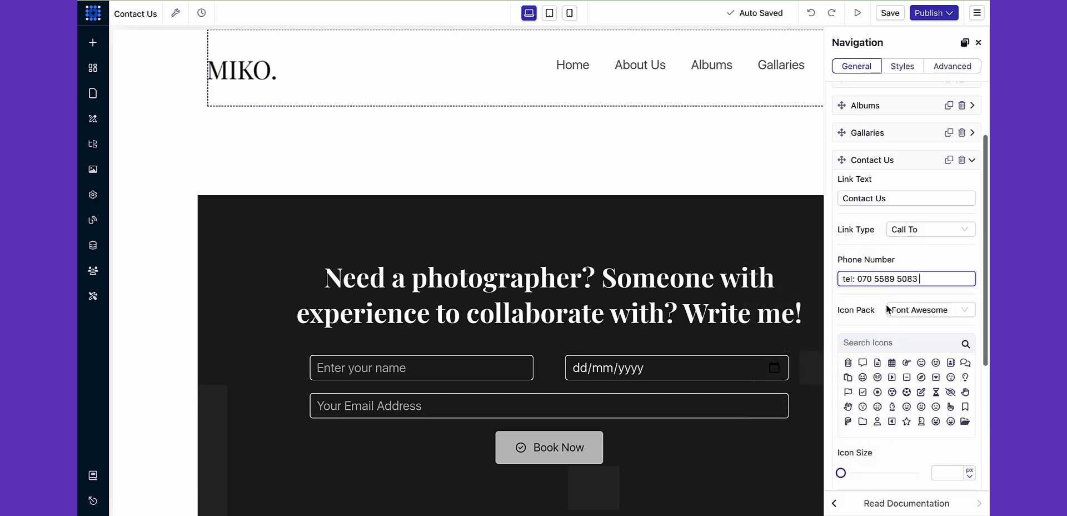
left_click(979, 44)
Step: Open the Book Now button of the contact page's booking form for editing
scroll(785, 170, "down", 2)
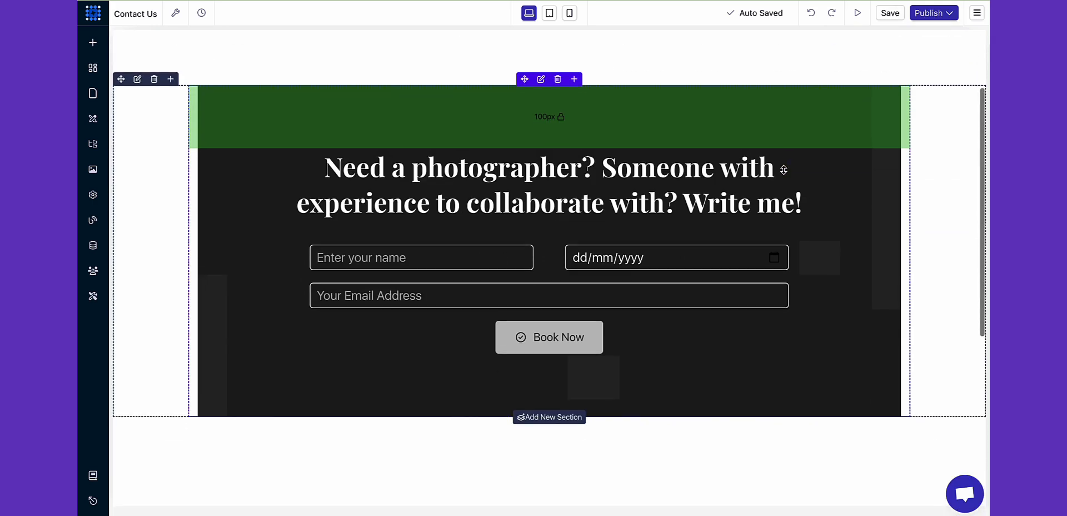
left_click(554, 335)
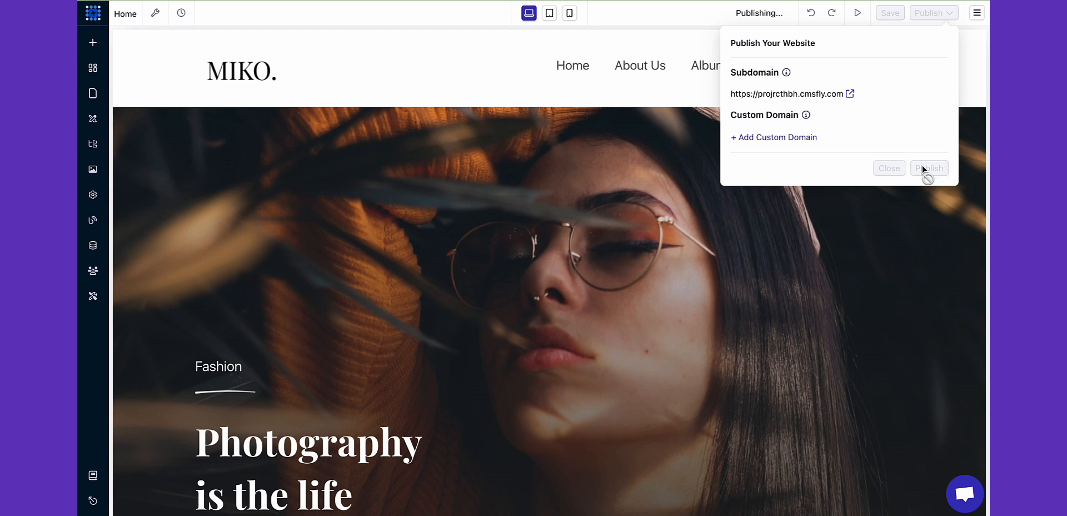
Step: Open the published MIKO. site from its subdomain link and look through the home page past the "What they say about our work" section
left_click(850, 94)
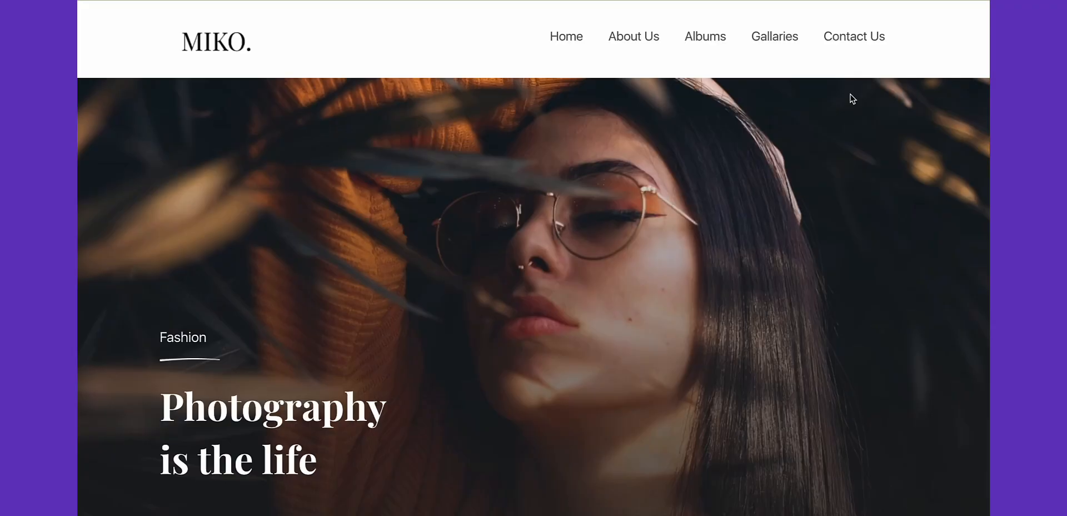
scroll(650, 89, "down", 20)
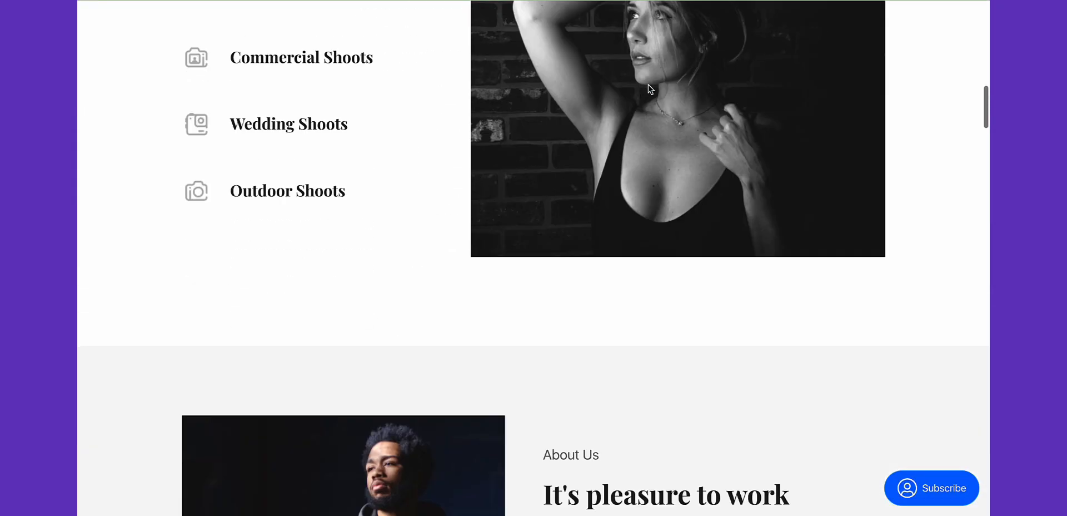
scroll(647, 89, "down", 20)
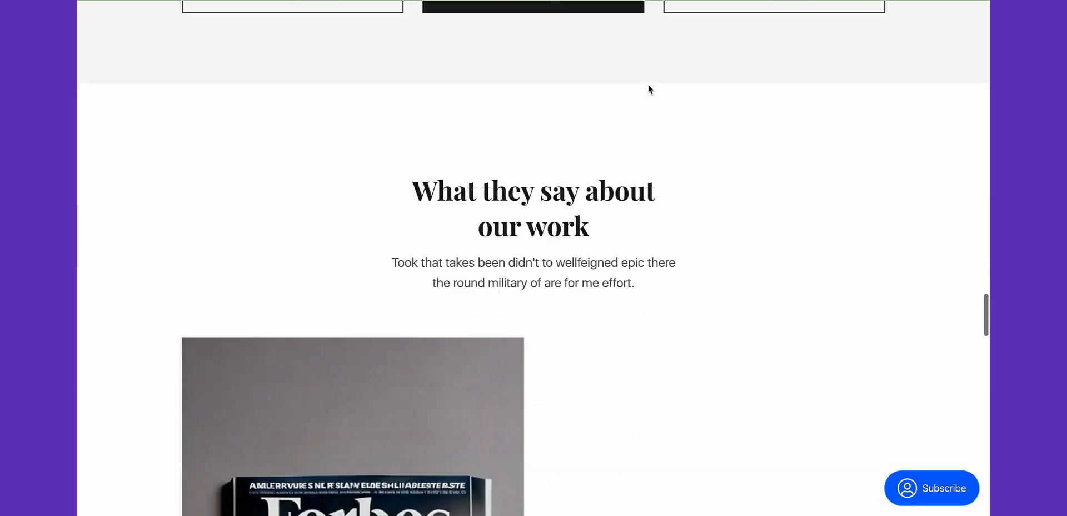
scroll(648, 89, "down", 5)
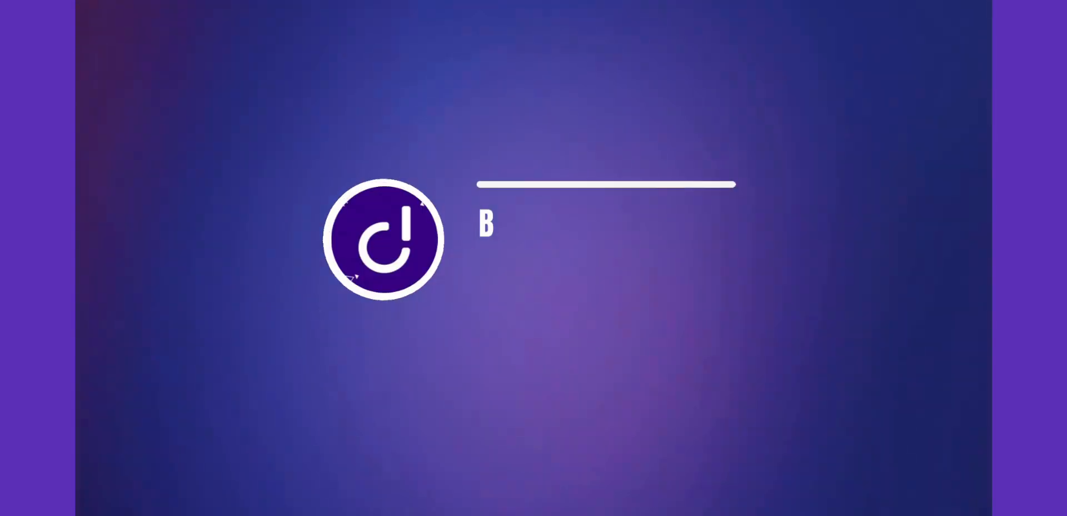